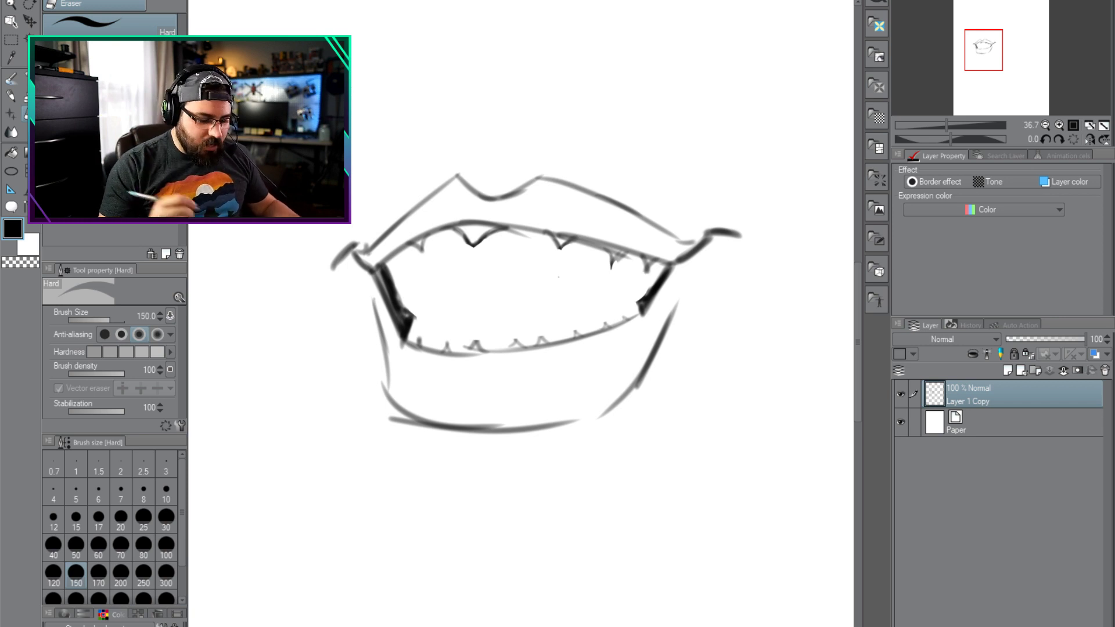
Duplicate the mouth layer and move the copy below the original
left_click_drag(1031, 392, 1008, 371)
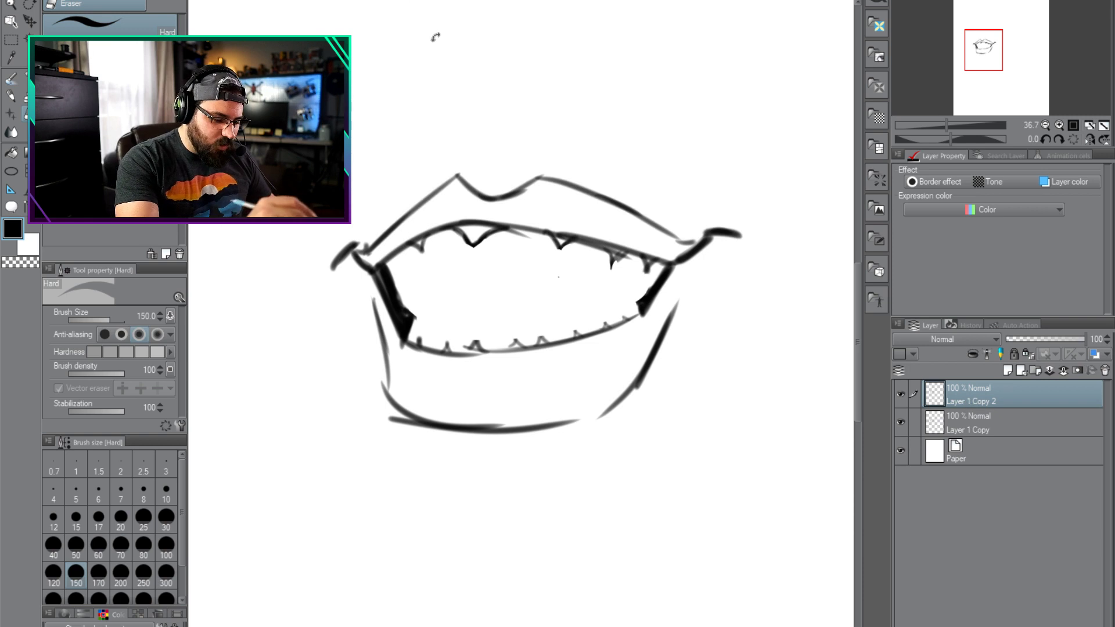
key("ctrl+t")
left_click_drag(539, 261, 545, 494)
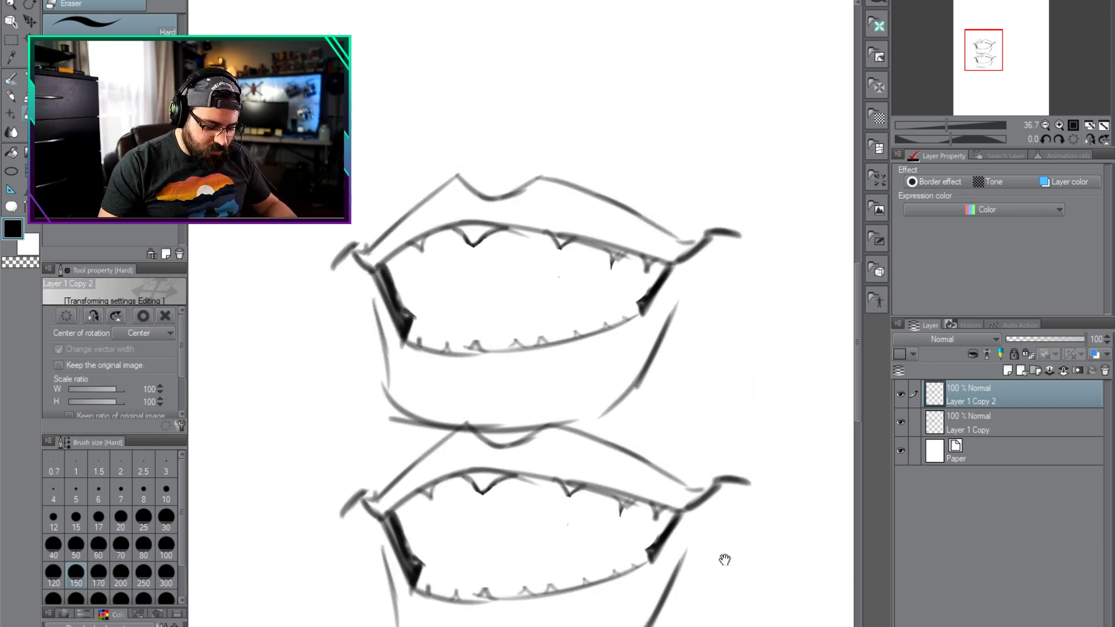
scroll(725, 560, "down", 3)
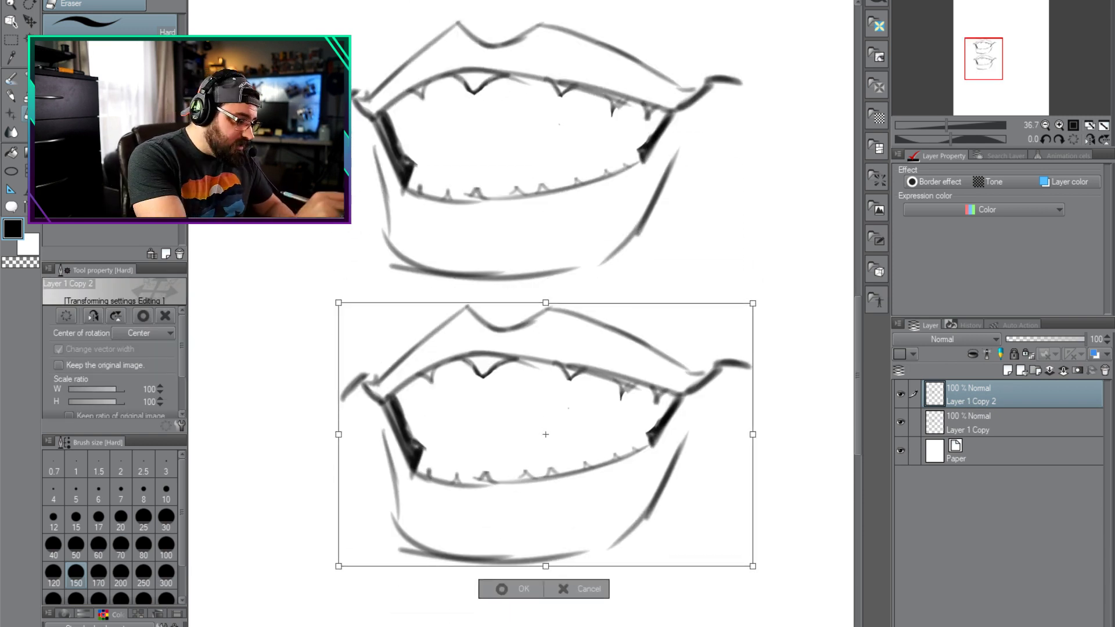
key("p")
left_click(494, 244)
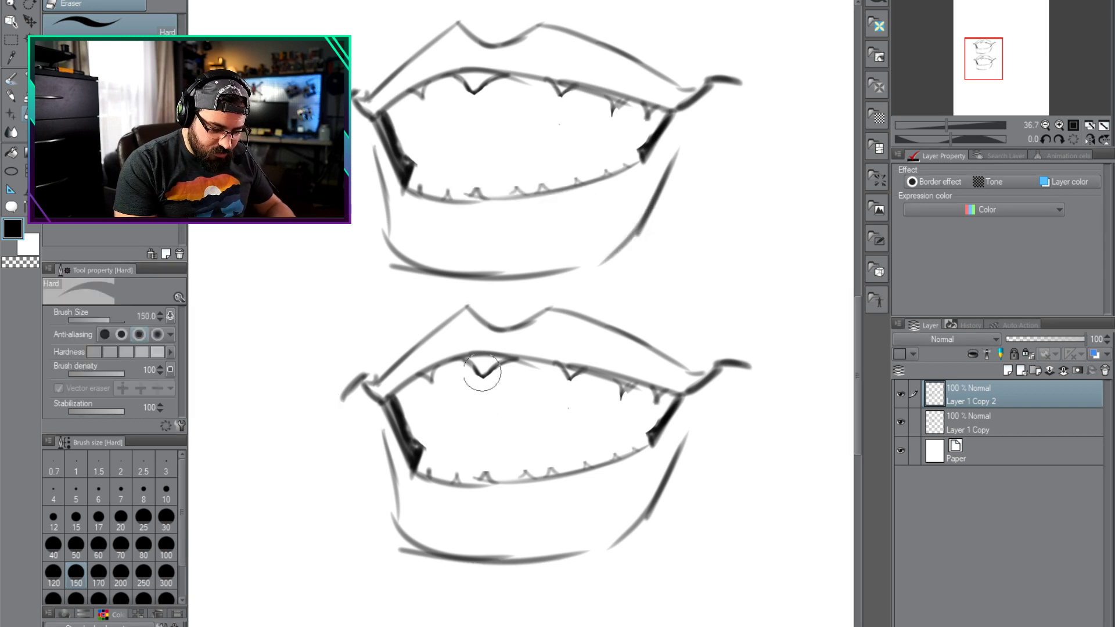
Erase the upper and remaining teeth from the lower mouth copy with the Hard eraser
mouse_move(459, 367)
left_mouse_down()
mouse_move(667, 403)
mouse_move(622, 448)
mouse_move(594, 457)
mouse_move(428, 465)
left_mouse_up()
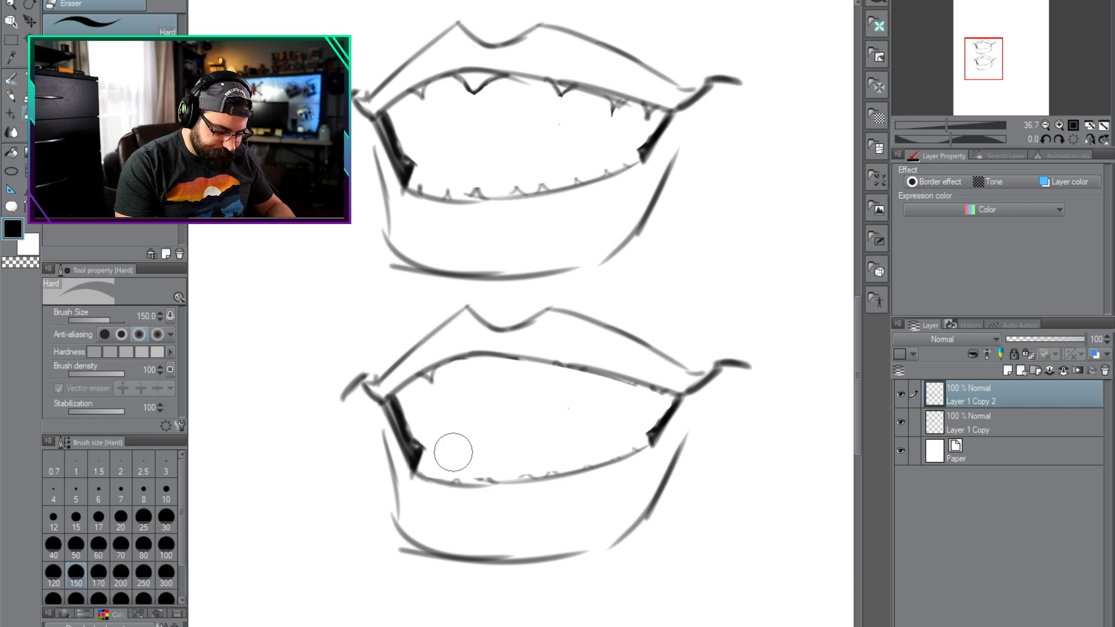
mouse_move(451, 378)
left_mouse_down()
mouse_move(418, 385)
mouse_move(441, 381)
left_mouse_up()
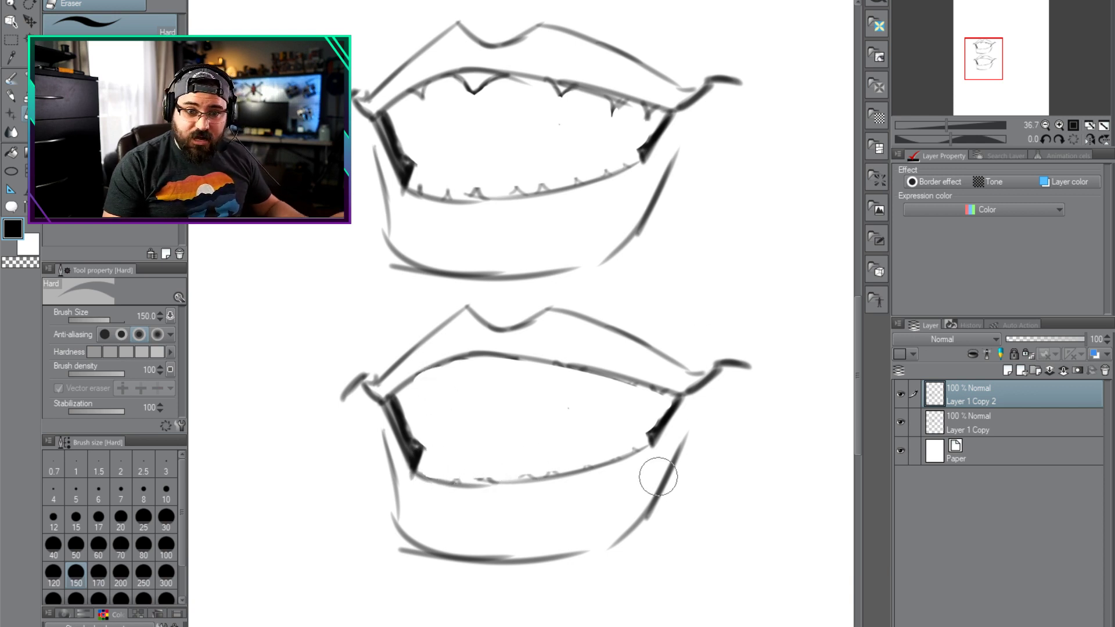
left_click(26, 95)
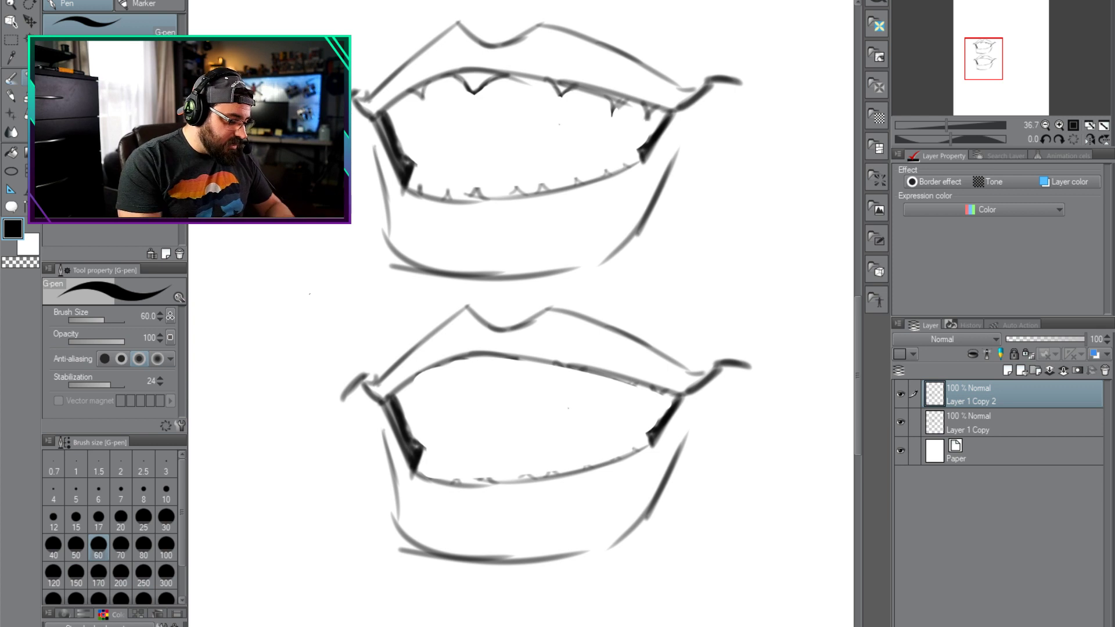
On a rotated canvas, retrace the lower mouth's opening with the Lighter pencil at size 17–20, then rotate back upright
key("r")
left_click_drag(319, 600, 185, 261)
key("p")
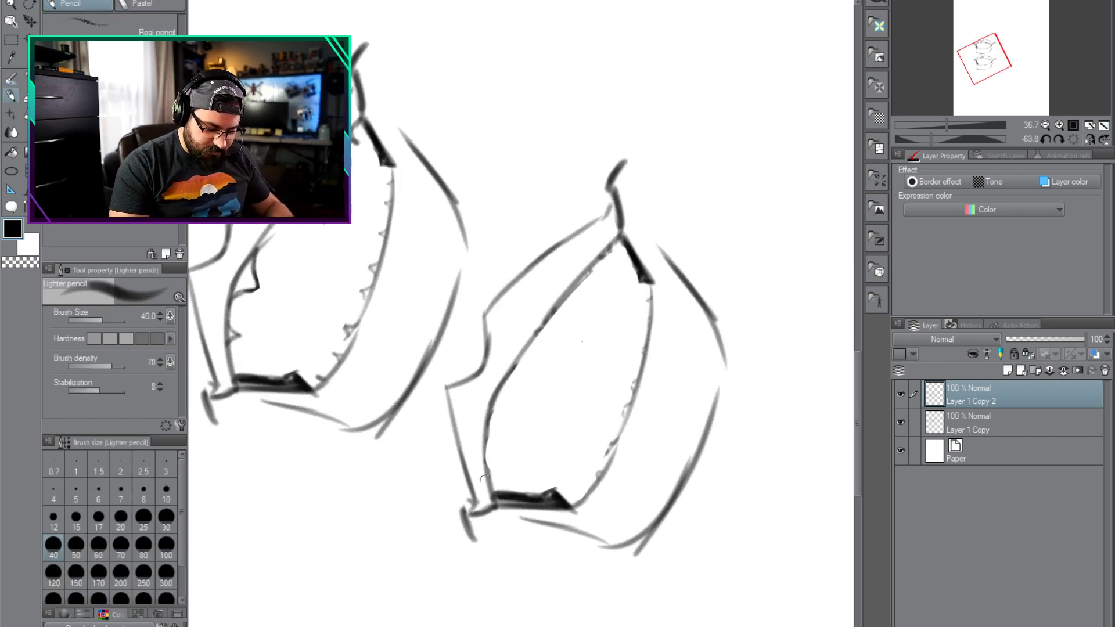
mouse_move(488, 493)
left_mouse_down()
mouse_move(487, 446)
mouse_move(526, 340)
mouse_move(507, 379)
mouse_move(589, 269)
mouse_move(620, 247)
mouse_move(646, 263)
mouse_move(633, 202)
mouse_move(653, 324)
mouse_move(634, 407)
mouse_move(573, 501)
mouse_move(653, 338)
mouse_move(629, 410)
mouse_move(649, 281)
left_mouse_up()
key("bracketleft")
key("bracketleft")
key("bracketleft")
key("bracketleft")
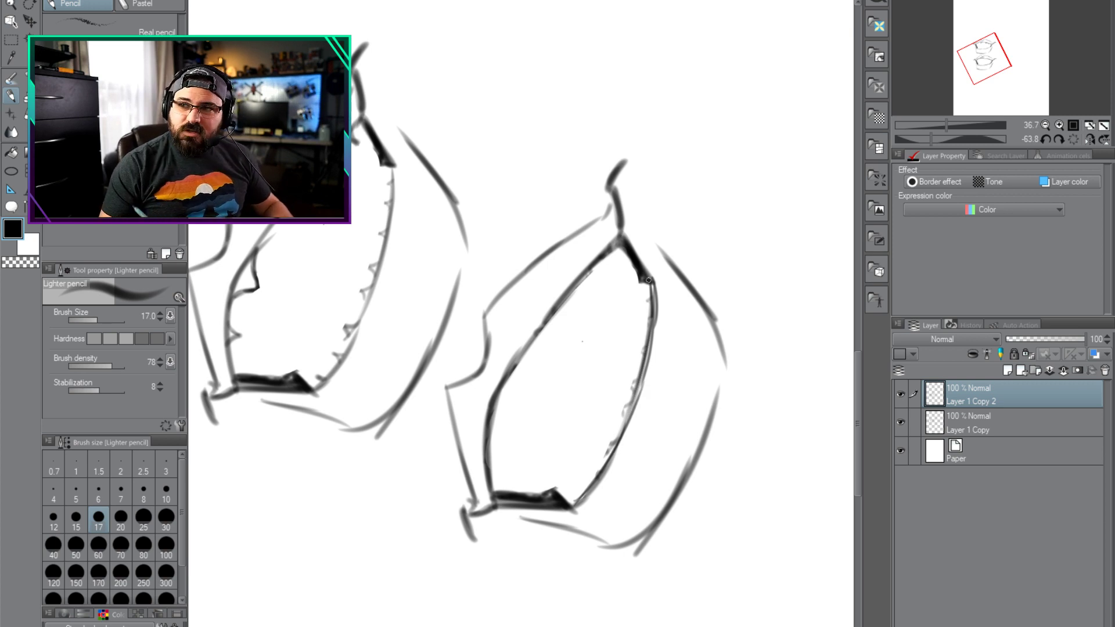
mouse_move(755, 256)
left_mouse_down()
mouse_move(772, 363)
mouse_move(715, 495)
left_mouse_up()
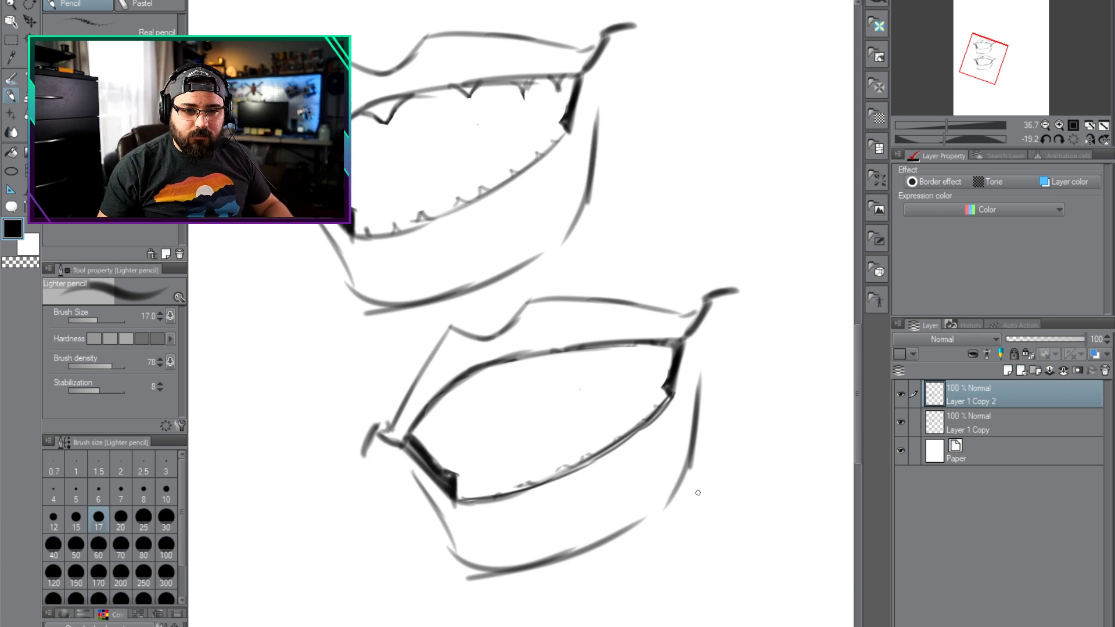
key("bracketright")
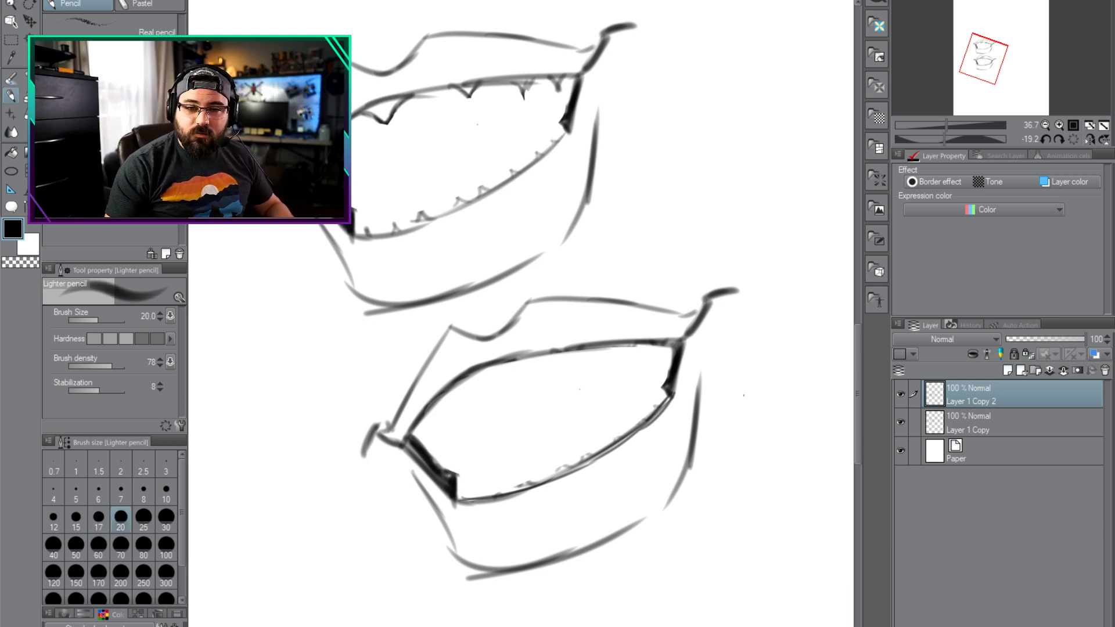
left_click_drag(741, 444, 714, 493)
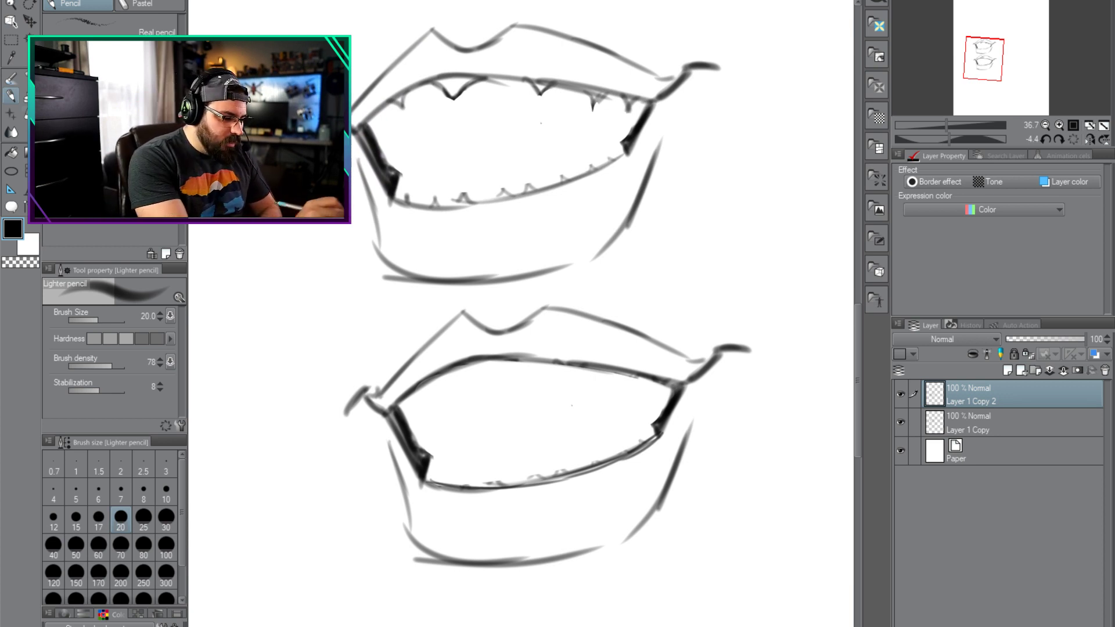
key("e")
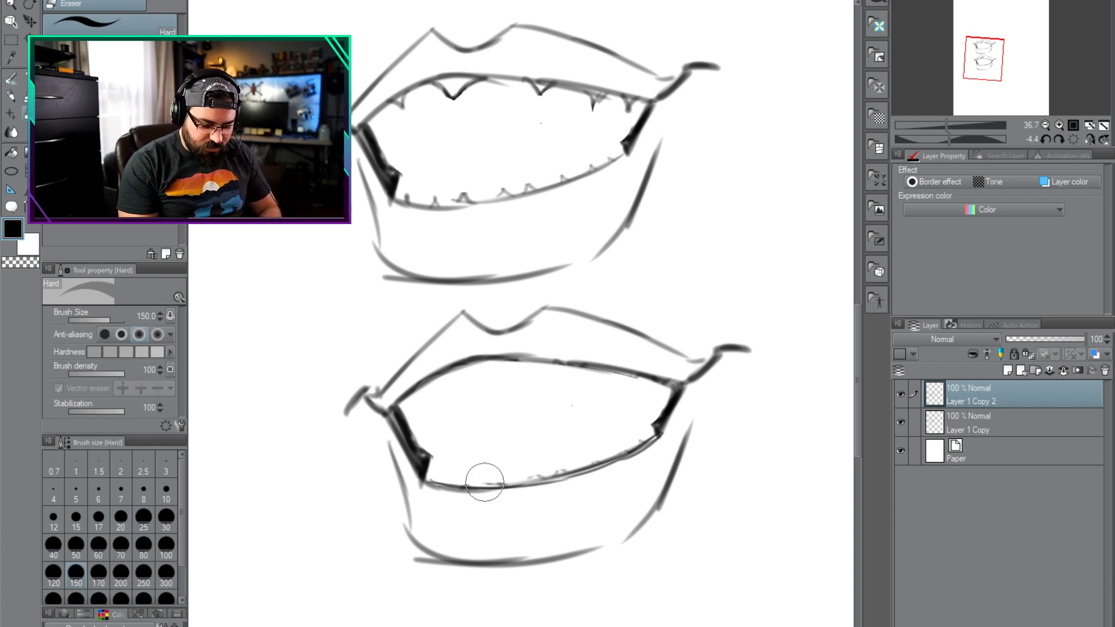
left_click(18, 93)
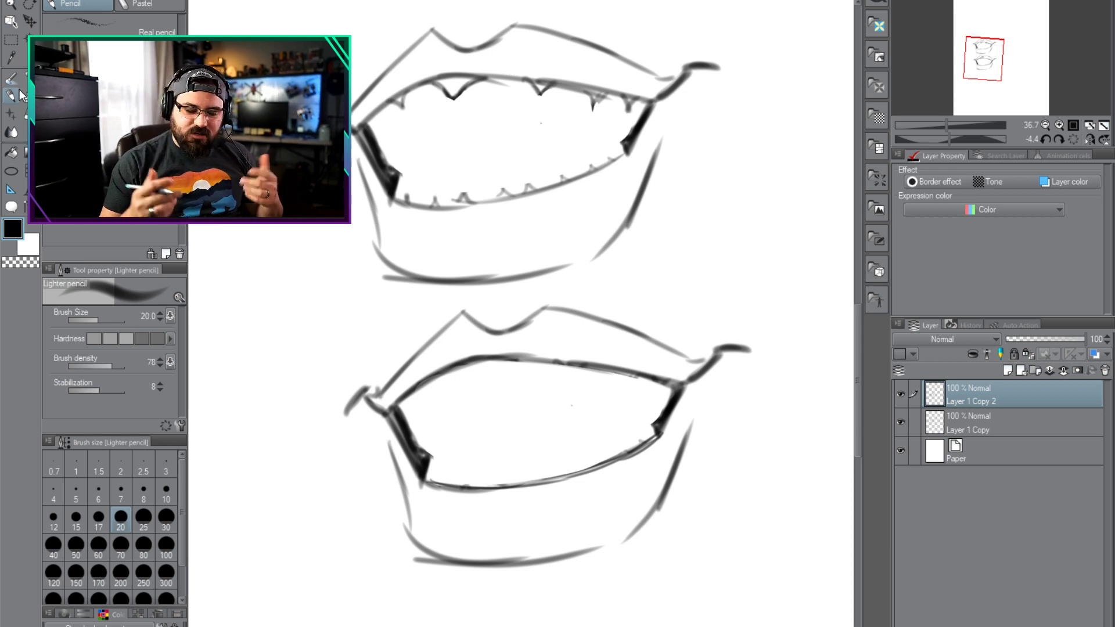
mouse_move(487, 362)
left_mouse_down()
mouse_move(567, 363)
mouse_move(607, 389)
mouse_move(617, 377)
mouse_move(662, 379)
left_mouse_up()
left_click_drag(452, 369, 410, 391)
mouse_move(493, 486)
left_mouse_down()
mouse_move(550, 482)
mouse_move(649, 439)
mouse_move(466, 474)
mouse_move(459, 488)
left_mouse_up()
left_click_drag(456, 487, 437, 476)
left_click_drag(434, 486, 432, 492)
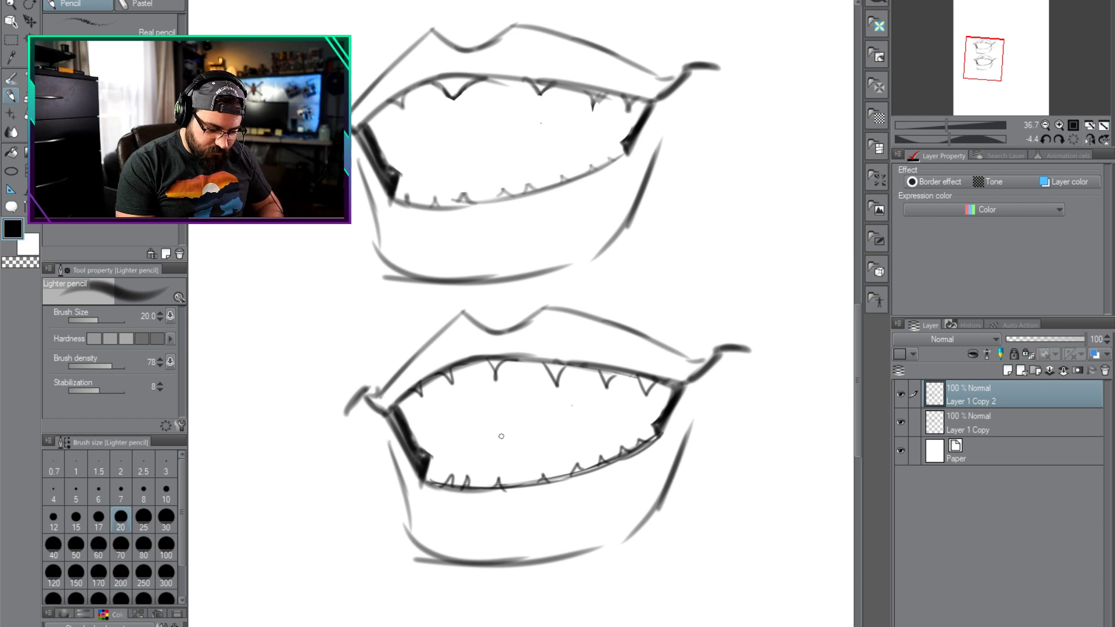
mouse_move(500, 439)
left_mouse_down()
mouse_move(600, 425)
mouse_move(600, 411)
mouse_move(629, 421)
mouse_move(637, 407)
mouse_move(668, 405)
mouse_move(416, 447)
mouse_move(448, 467)
mouse_move(465, 442)
mouse_move(485, 459)
left_mouse_up()
mouse_move(498, 442)
left_mouse_down()
mouse_move(503, 462)
mouse_move(522, 465)
left_mouse_up()
mouse_move(558, 431)
left_mouse_down()
mouse_move(550, 441)
mouse_move(577, 455)
left_mouse_up()
left_click_drag(600, 423, 602, 434)
mouse_move(605, 437)
left_mouse_down()
mouse_move(612, 444)
mouse_move(617, 432)
left_mouse_up()
left_click_drag(636, 418, 636, 434)
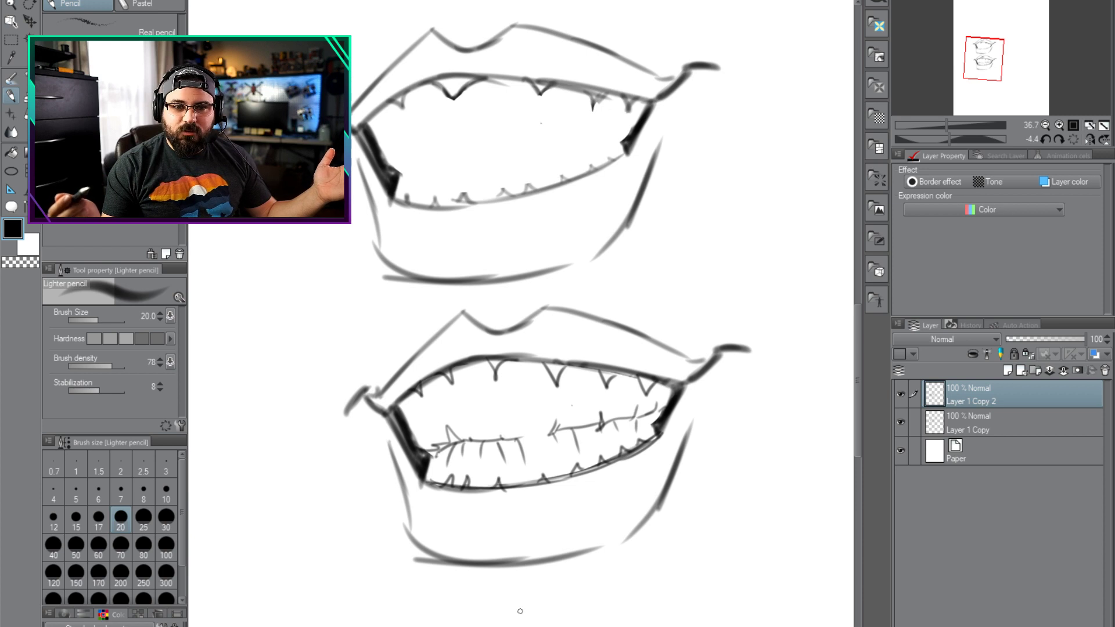
key("ctrl+z")
key("ctrl+z")
key("ctrl+z")
key("ctrl+z")
key("ctrl+z")
key("ctrl+z")
key("ctrl+z")
key("ctrl+z")
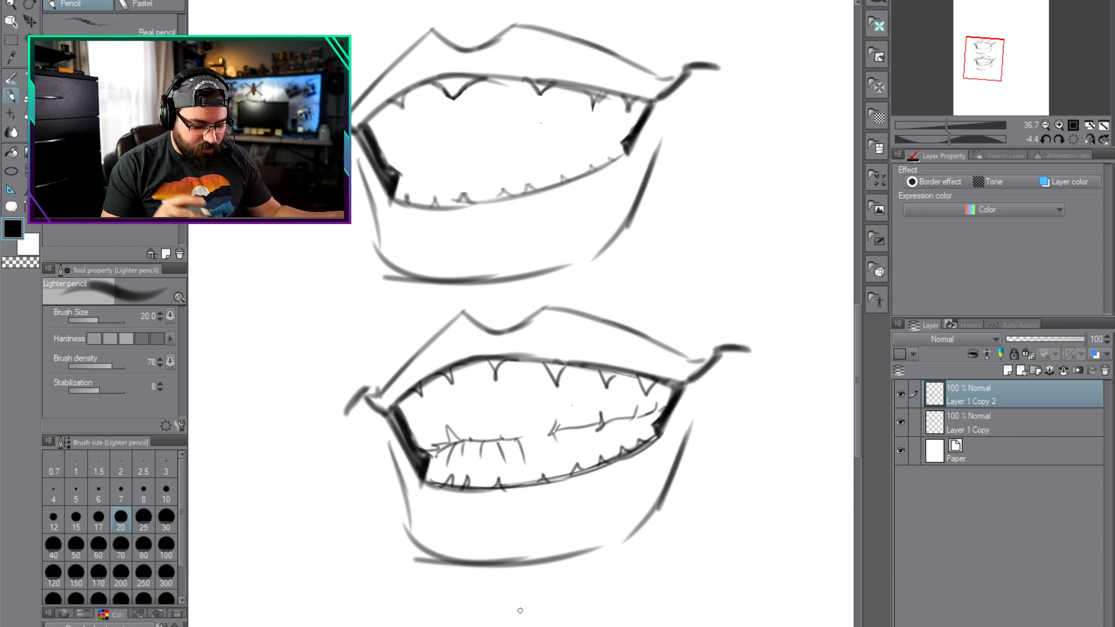
key("ctrl+z")
key("ctrl+z")
key("ctrl+z")
key("ctrl+z")
key("ctrl+z")
key("ctrl+z")
key("ctrl+z")
key("ctrl+z")
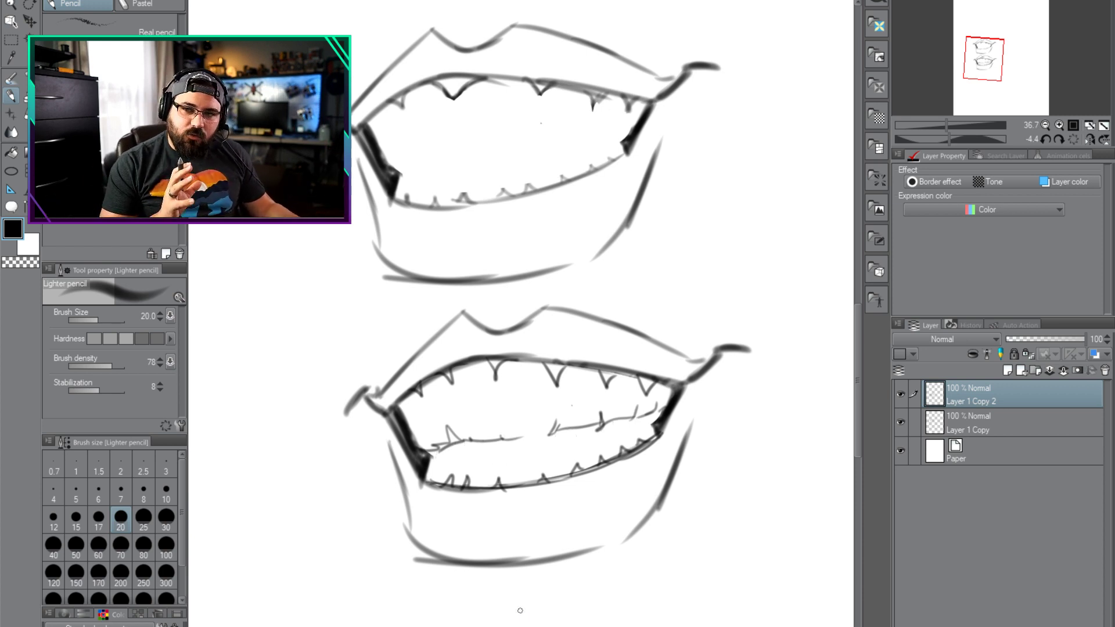
key("ctrl+z")
key("ctrl+z")
key("ctrl+z")
key("ctrl+z")
key("ctrl+z")
key("ctrl+z")
key("ctrl+z")
key("ctrl+z")
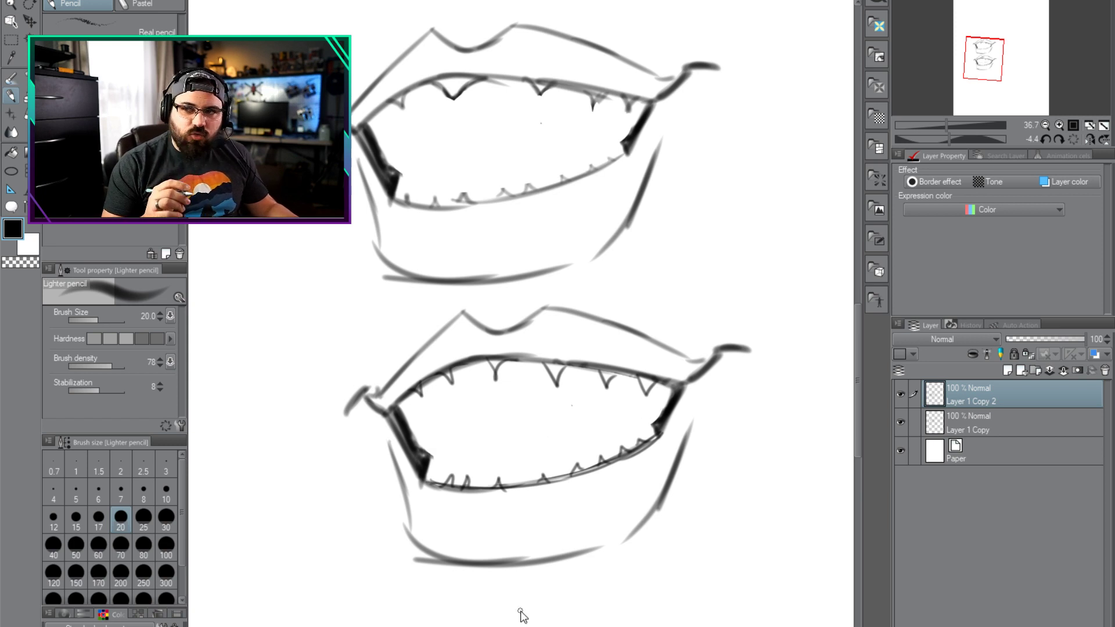
key("ctrl+z")
key("ctrl+z")
key("ctrl+z")
key("ctrl+z")
key("ctrl+z")
key("ctrl+z")
key("ctrl+z")
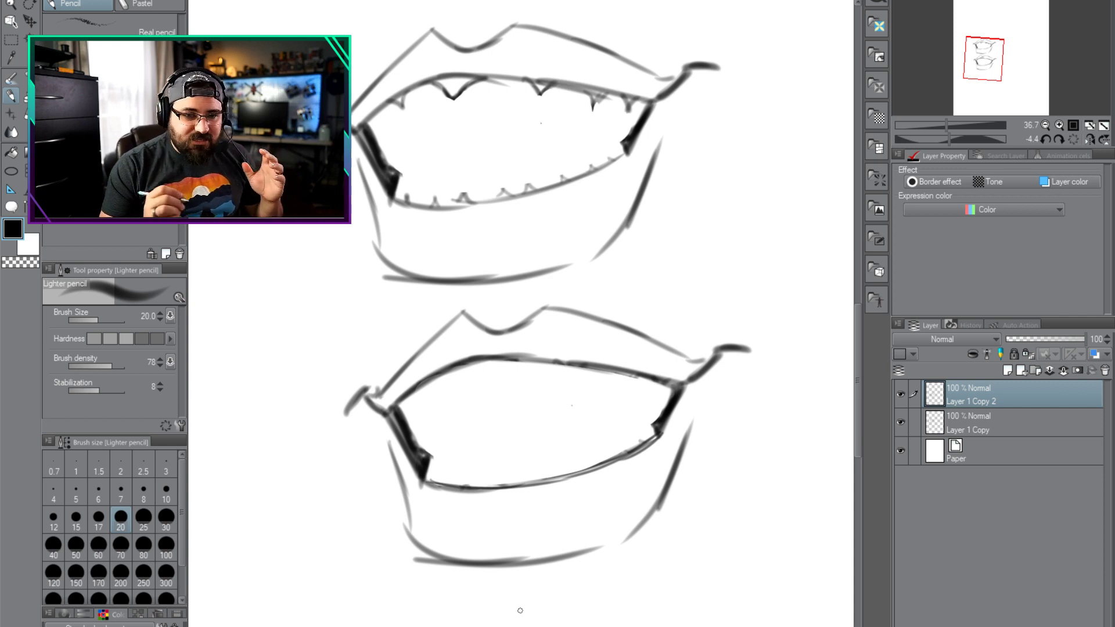
mouse_move(484, 361)
left_mouse_down()
mouse_move(498, 381)
mouse_move(513, 363)
left_mouse_up()
mouse_move(533, 363)
left_mouse_down()
mouse_move(549, 382)
mouse_move(565, 364)
left_mouse_up()
mouse_move(585, 366)
left_mouse_down()
mouse_move(604, 395)
mouse_move(618, 366)
left_mouse_up()
mouse_move(632, 377)
left_mouse_down()
mouse_move(647, 376)
mouse_move(642, 389)
left_mouse_up()
left_click_drag(461, 364, 402, 397)
left_click_drag(505, 485, 519, 473)
left_click_drag(632, 447, 601, 463)
left_click_drag(442, 486, 477, 473)
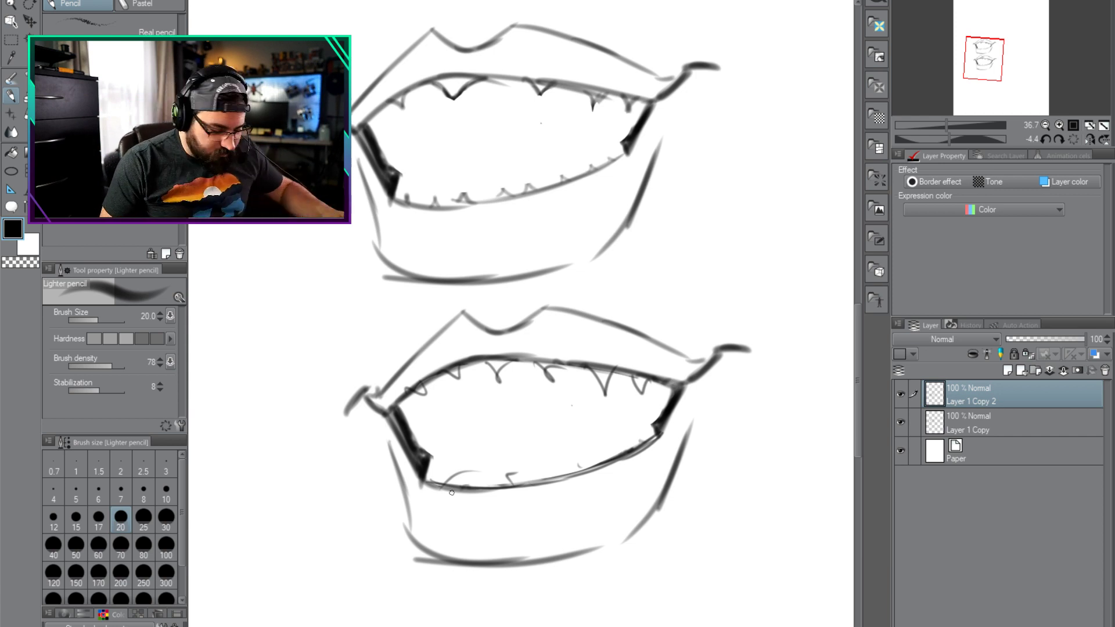
key("ctrl+z")
key("ctrl+z")
key("ctrl+z")
key("ctrl+z")
key("ctrl+z")
key("ctrl+z")
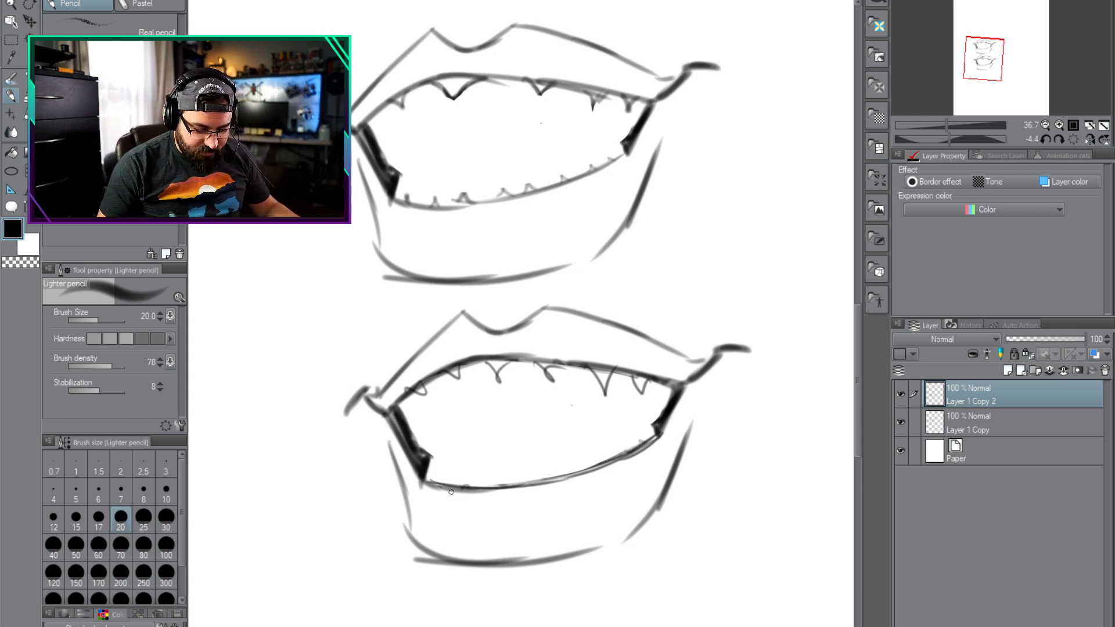
key("ctrl+z")
key("ctrl+z")
key("ctrl+z")
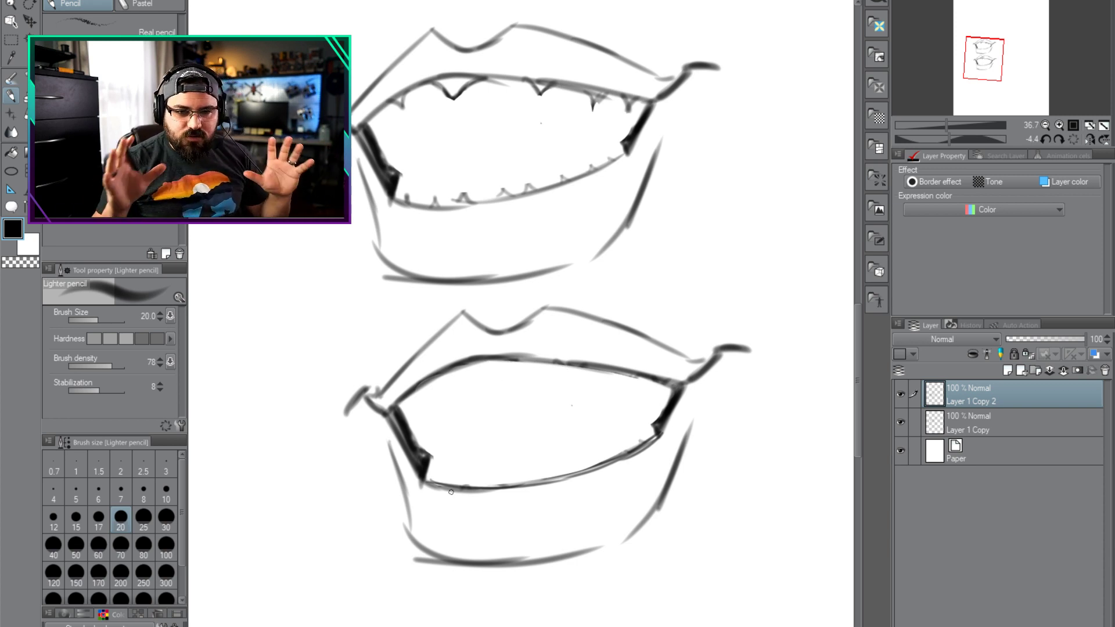
Draw fang-shaped gum points under the lower mouth's upper lip and along its lower gum line
mouse_move(492, 360)
left_mouse_down()
mouse_move(499, 375)
mouse_move(507, 362)
mouse_move(564, 362)
mouse_move(659, 385)
left_mouse_up()
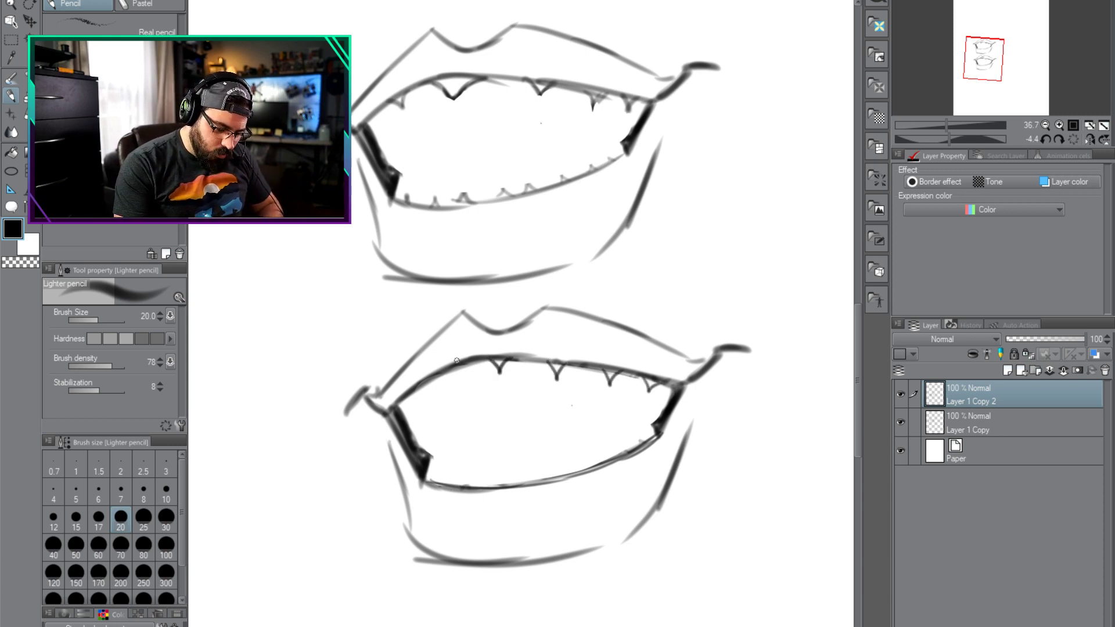
mouse_move(457, 360)
left_mouse_down()
mouse_move(462, 377)
mouse_move(424, 403)
left_mouse_up()
left_click_drag(424, 403, 406, 388)
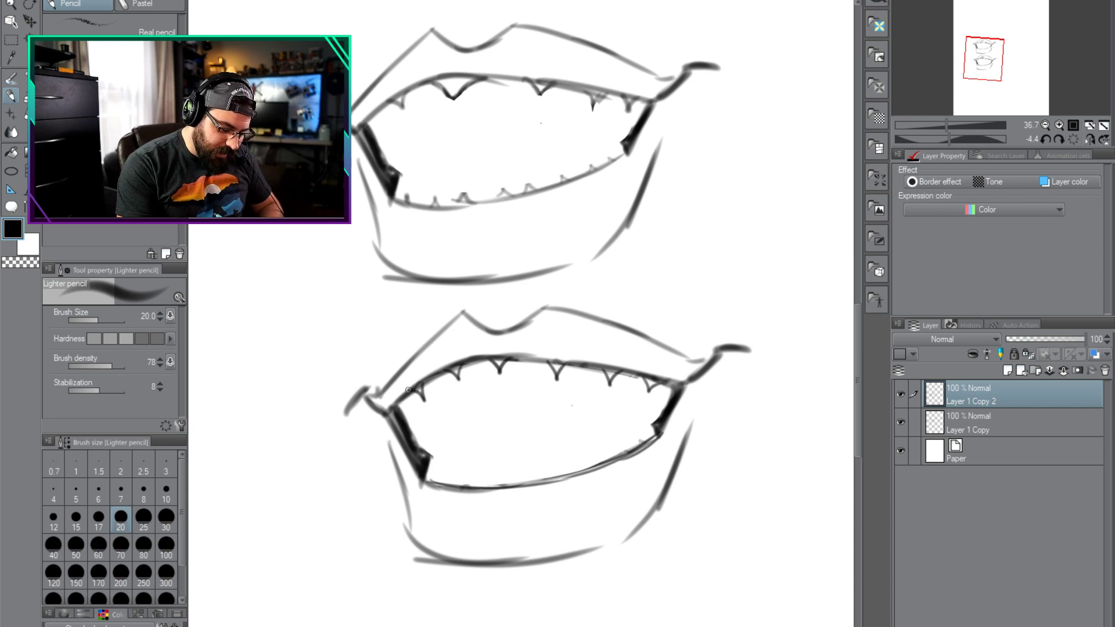
mouse_move(508, 481)
left_mouse_down()
mouse_move(567, 481)
mouse_move(624, 456)
left_mouse_up()
left_click_drag(627, 441, 643, 446)
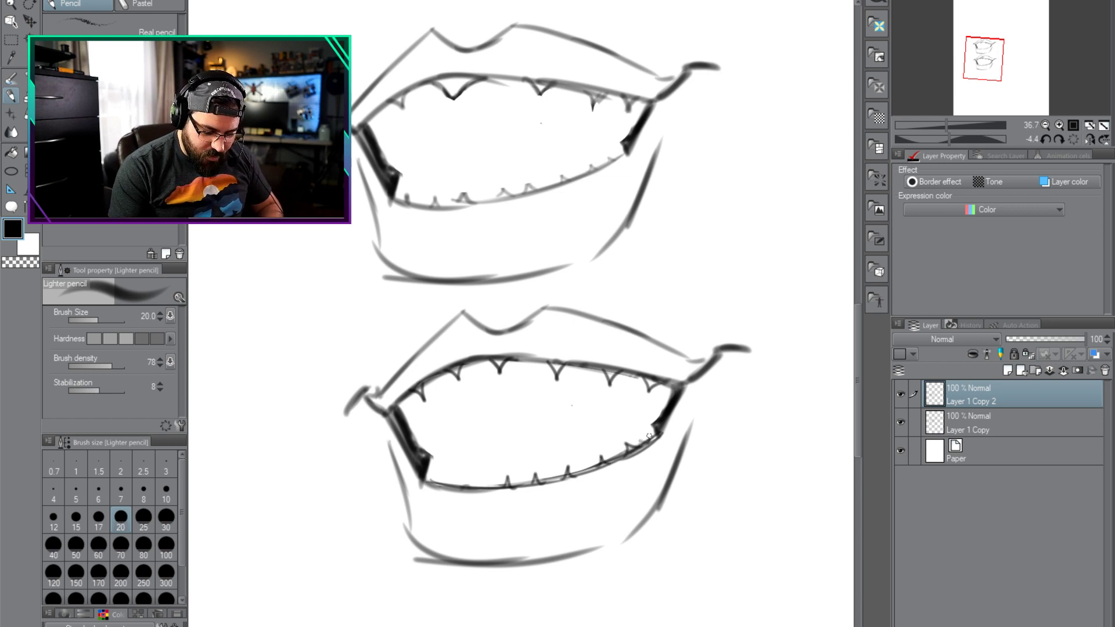
mouse_move(463, 489)
left_mouse_down()
mouse_move(474, 487)
mouse_move(449, 482)
left_mouse_up()
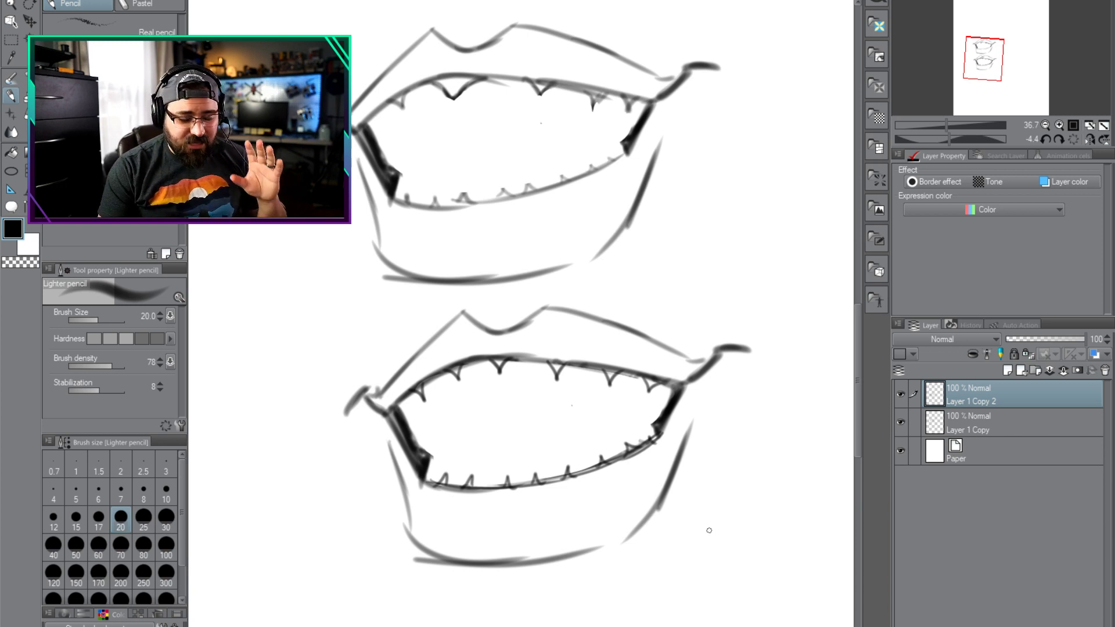
mouse_move(500, 368)
left_mouse_down()
mouse_move(503, 430)
mouse_move(558, 432)
left_mouse_up()
Outline each upper tooth from its gum point, from center to rightmost and leftmost
mouse_move(559, 377)
left_mouse_down()
mouse_move(558, 433)
mouse_move(505, 437)
mouse_move(522, 440)
left_mouse_up()
mouse_move(458, 375)
left_mouse_down()
mouse_move(463, 435)
mouse_move(494, 439)
mouse_move(506, 428)
mouse_move(467, 439)
mouse_move(458, 368)
left_mouse_up()
mouse_move(610, 381)
left_mouse_down()
mouse_move(601, 421)
mouse_move(565, 431)
mouse_move(607, 421)
mouse_move(564, 428)
mouse_move(555, 378)
mouse_move(566, 432)
mouse_move(637, 422)
left_mouse_up()
mouse_move(642, 414)
left_mouse_down()
mouse_move(651, 390)
mouse_move(643, 406)
mouse_move(655, 416)
mouse_move(644, 414)
left_mouse_up()
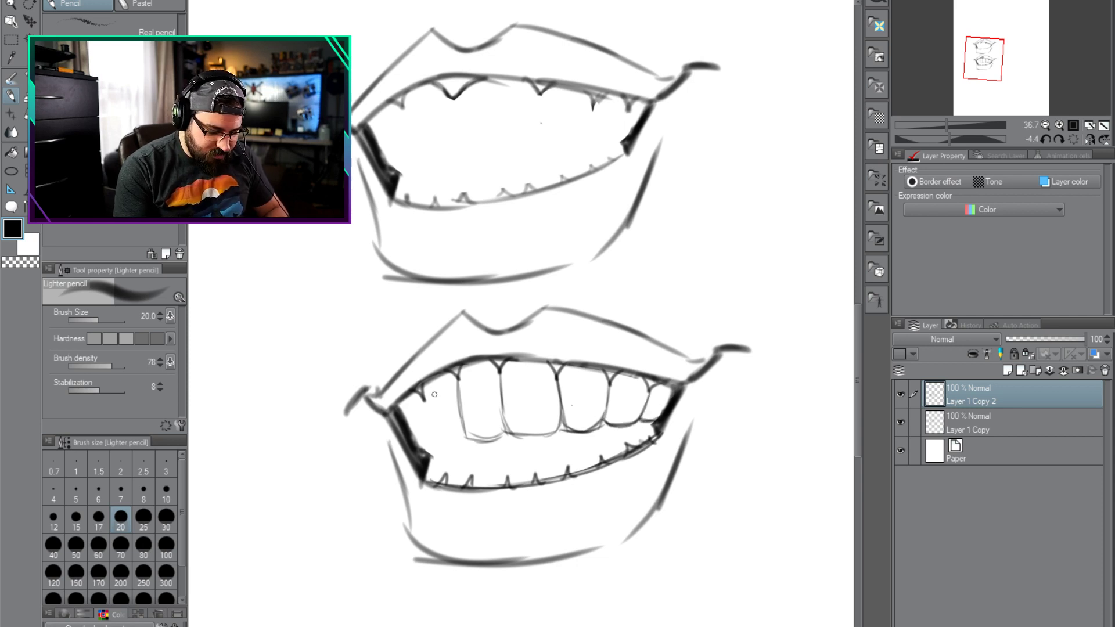
mouse_move(434, 394)
left_mouse_down()
mouse_move(424, 421)
mouse_move(444, 443)
mouse_move(465, 434)
mouse_move(437, 449)
left_mouse_up()
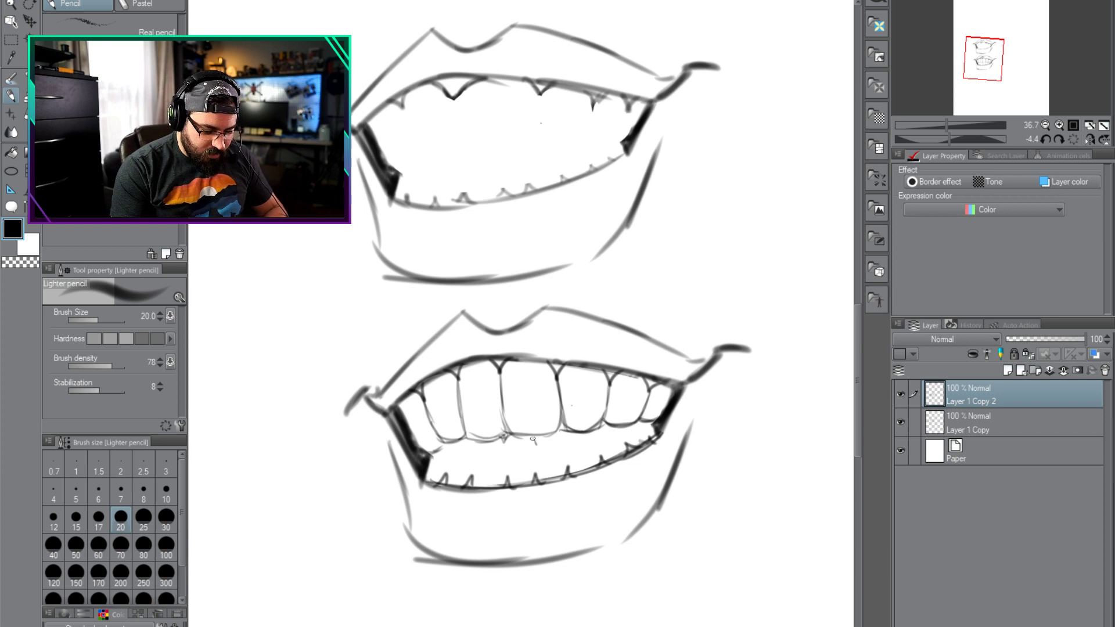
Mark the lower tooth tips and draw vertical dividers between the lower teeth
left_click_drag(533, 435, 535, 448)
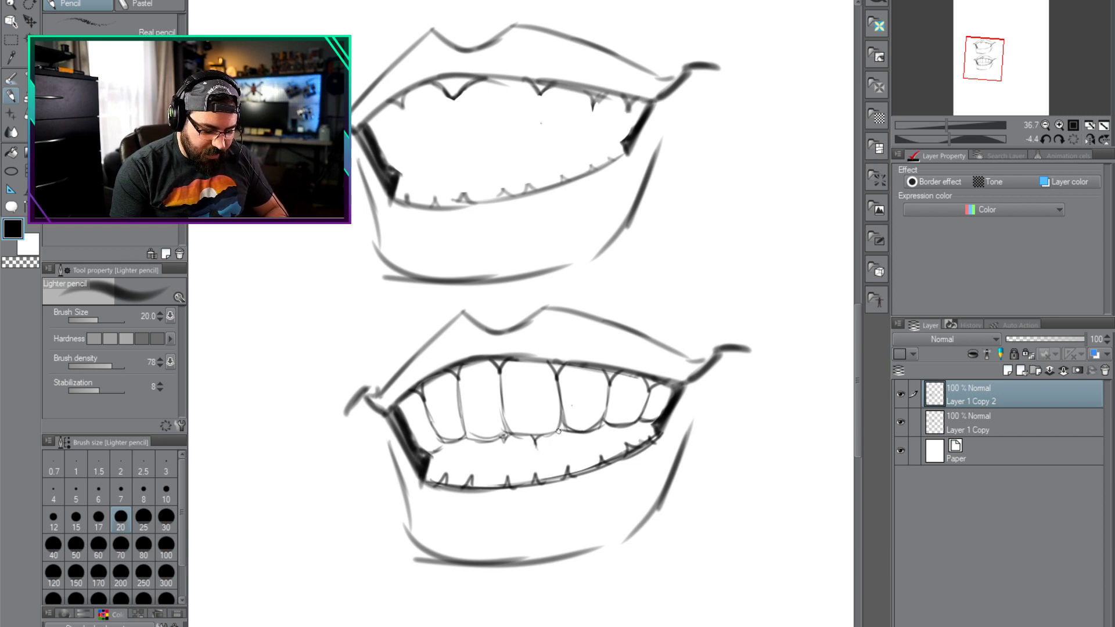
mouse_move(566, 439)
left_mouse_down()
mouse_move(566, 449)
mouse_move(598, 438)
left_mouse_up()
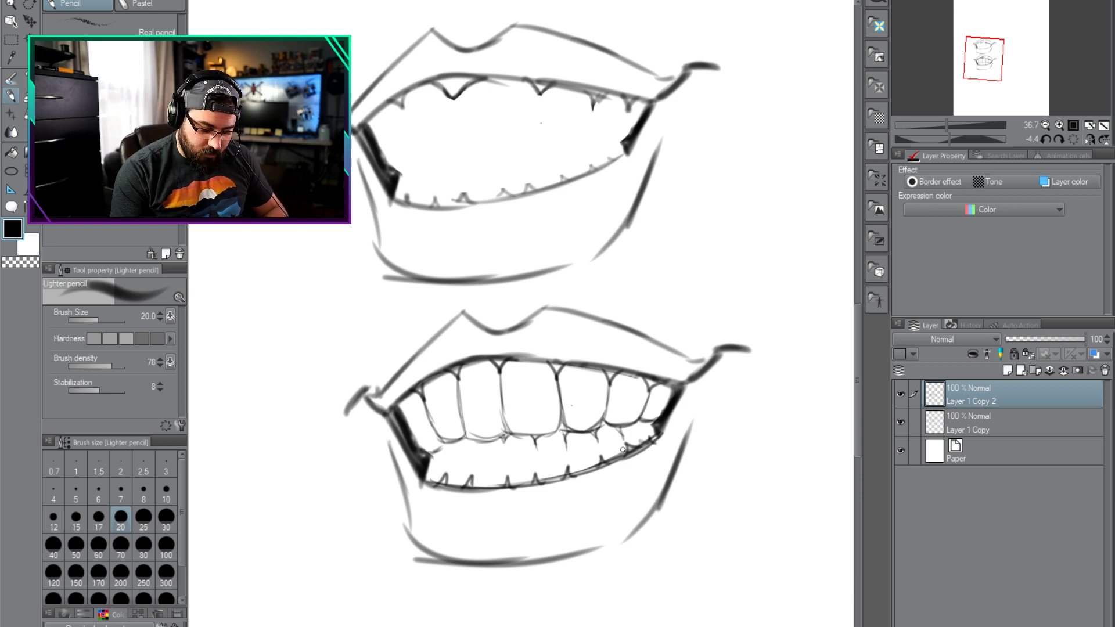
mouse_move(568, 466)
left_mouse_down()
mouse_move(566, 447)
mouse_move(537, 480)
left_mouse_up()
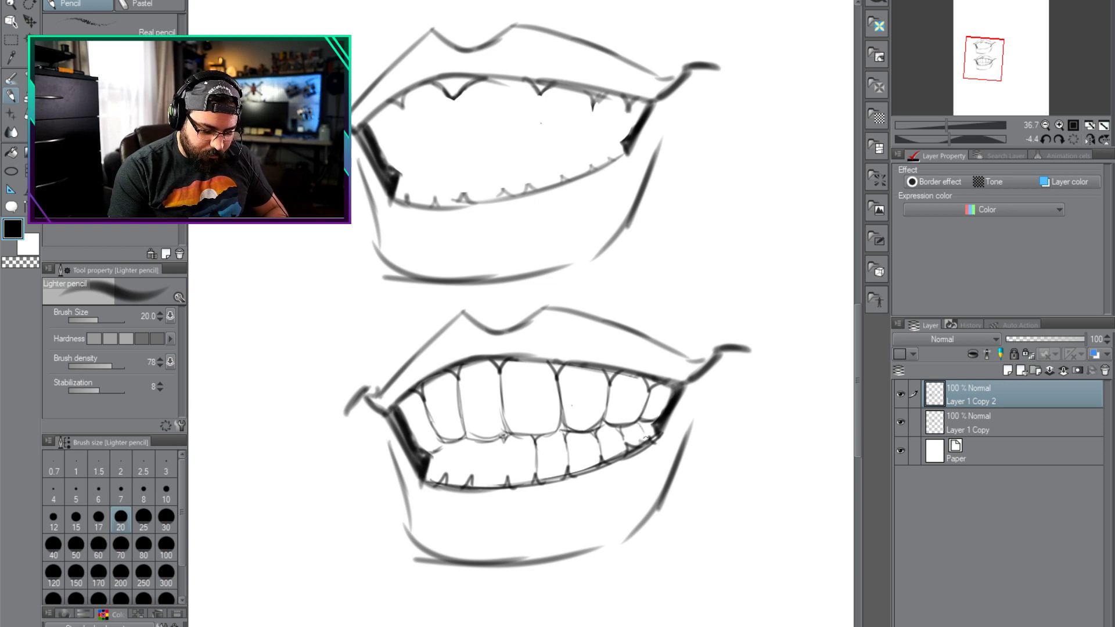
left_click_drag(635, 418, 647, 437)
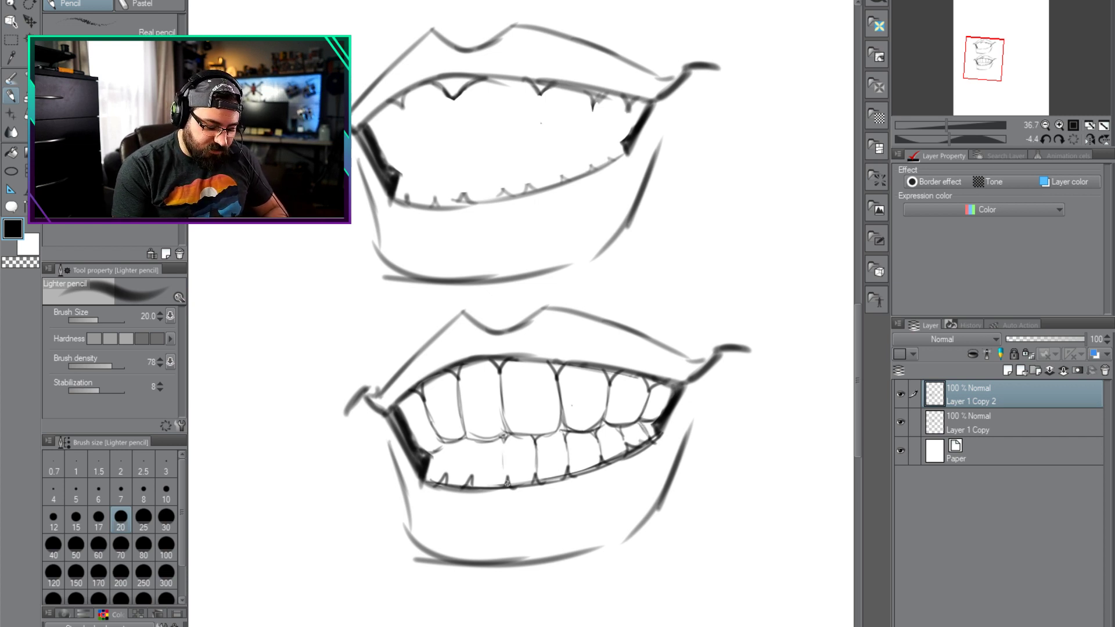
mouse_move(504, 487)
left_mouse_down()
mouse_move(505, 436)
mouse_move(473, 484)
left_mouse_up()
left_click_drag(475, 443, 470, 482)
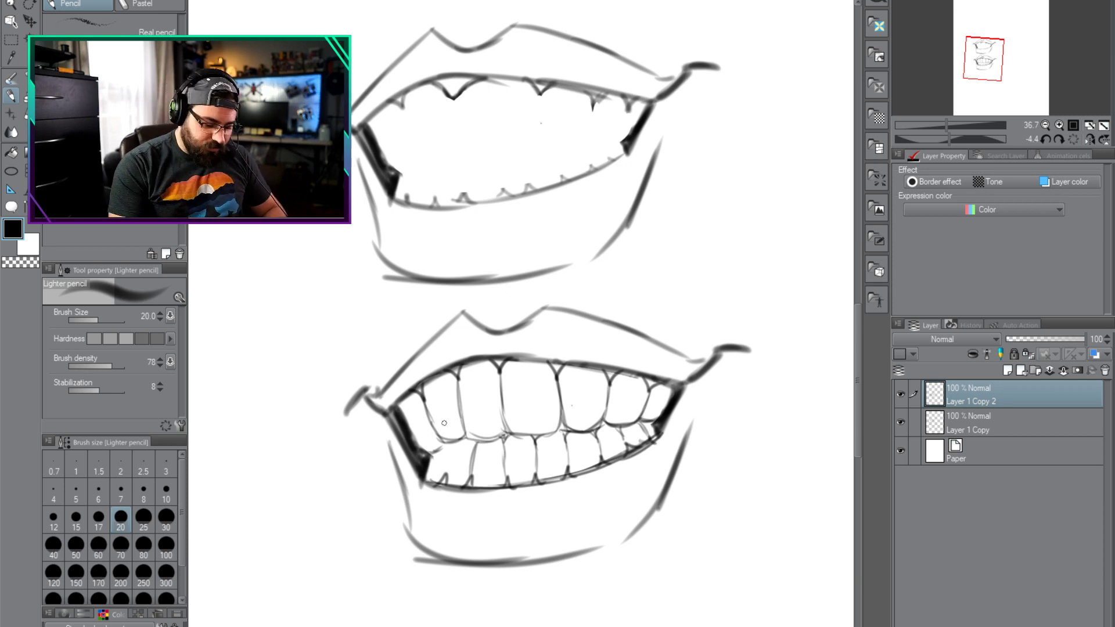
mouse_move(446, 472)
left_mouse_down()
mouse_move(455, 442)
mouse_move(428, 463)
left_mouse_up()
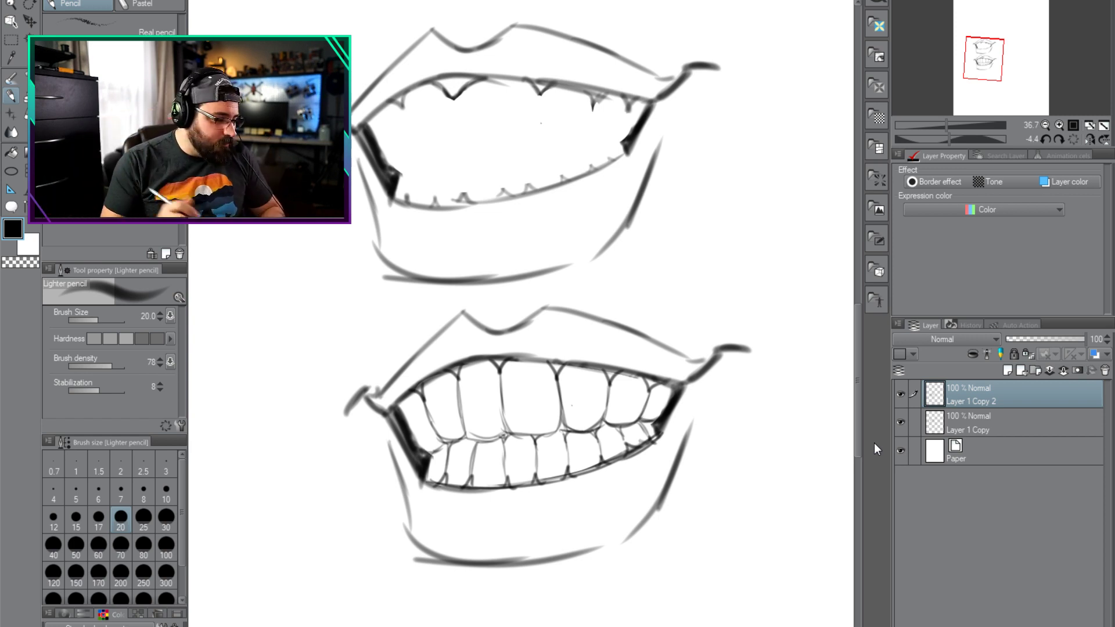
Fade the teeth lines using the Soft eraser at size 200 and density 18
key("e")
key("e")
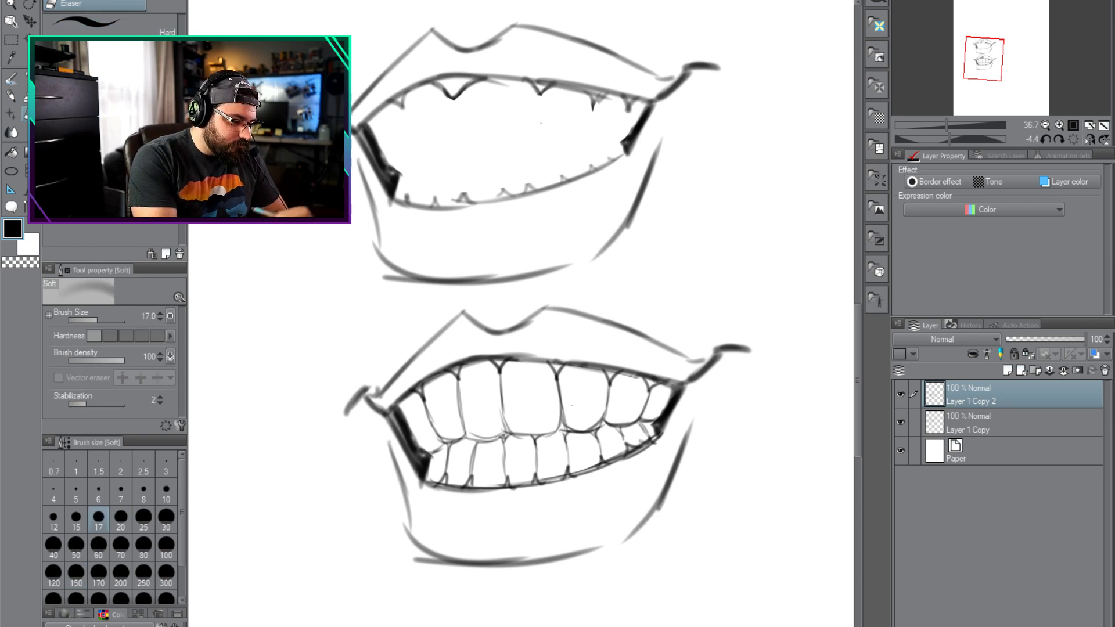
key("bracketright")
key("bracketright")
key("bracketright")
key("bracketright")
key("bracketright")
key("bracketright")
key("bracketright")
key("bracketright")
key("bracketright")
key("bracketright")
key("bracketright")
key("bracketright")
key("bracketright")
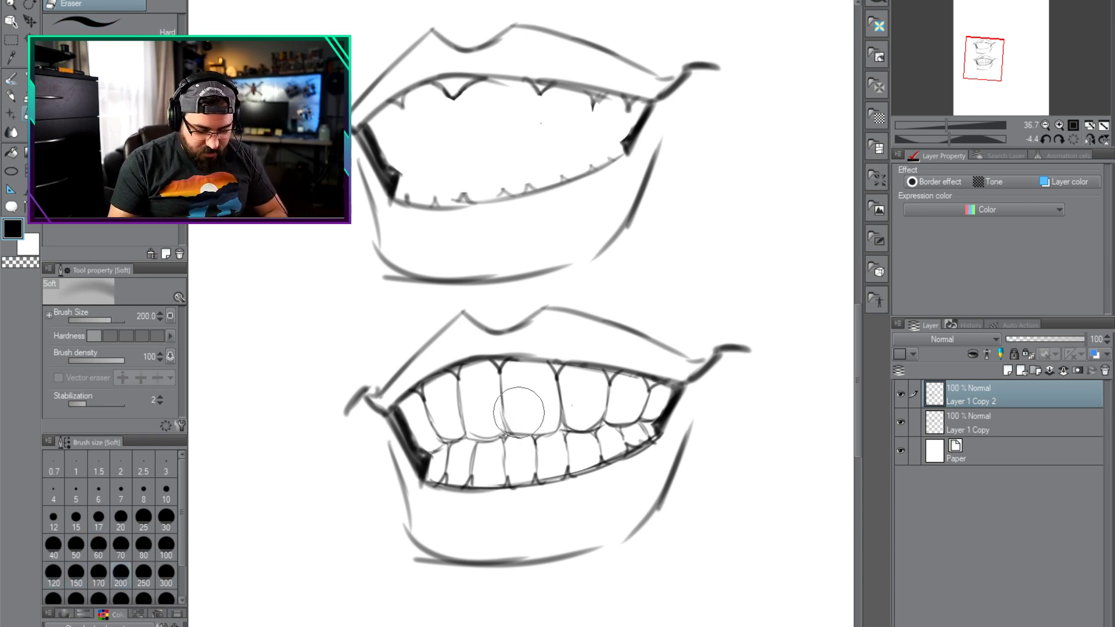
left_click(79, 360)
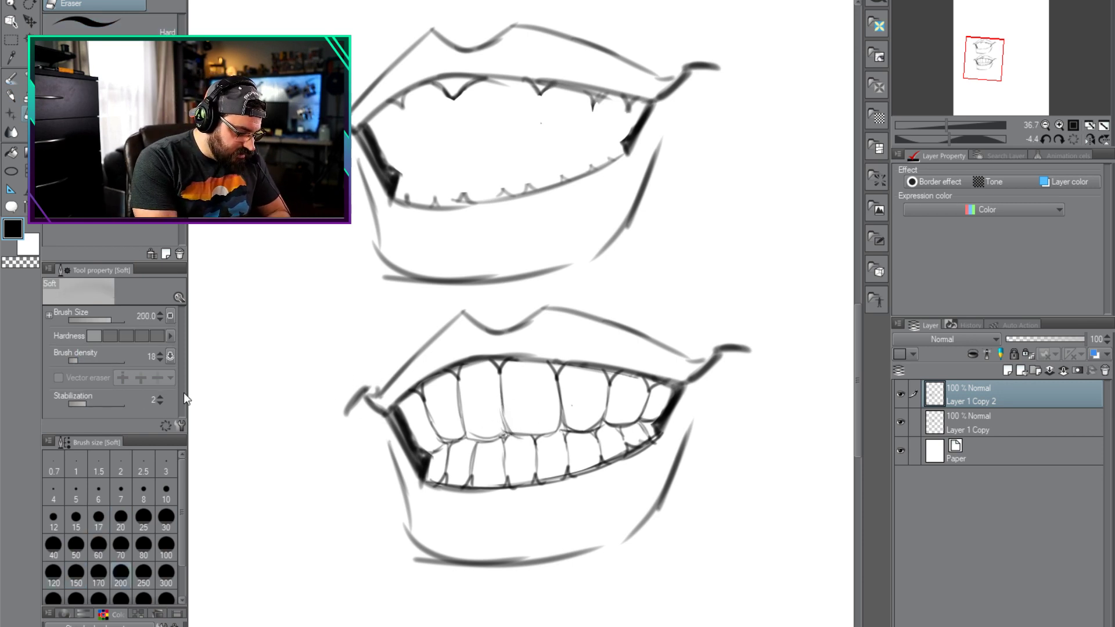
mouse_move(491, 439)
left_mouse_down()
mouse_move(557, 430)
mouse_move(555, 481)
mouse_move(548, 405)
mouse_move(491, 411)
mouse_move(631, 399)
mouse_move(434, 413)
mouse_move(588, 402)
mouse_move(459, 441)
mouse_move(645, 424)
mouse_move(470, 454)
mouse_move(520, 422)
mouse_move(611, 414)
mouse_move(443, 435)
mouse_move(613, 413)
mouse_move(449, 415)
mouse_move(584, 416)
mouse_move(497, 457)
mouse_move(439, 445)
mouse_move(441, 433)
mouse_move(493, 419)
left_mouse_up()
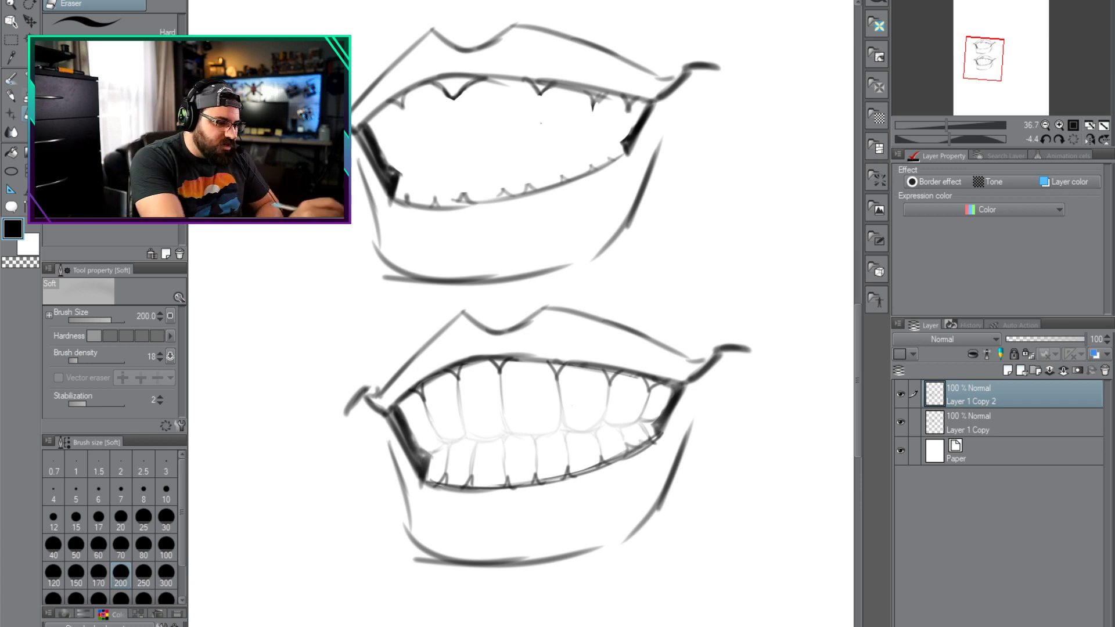
Darken the bottom edges of the upper teeth with the Lighter pencil
key("p")
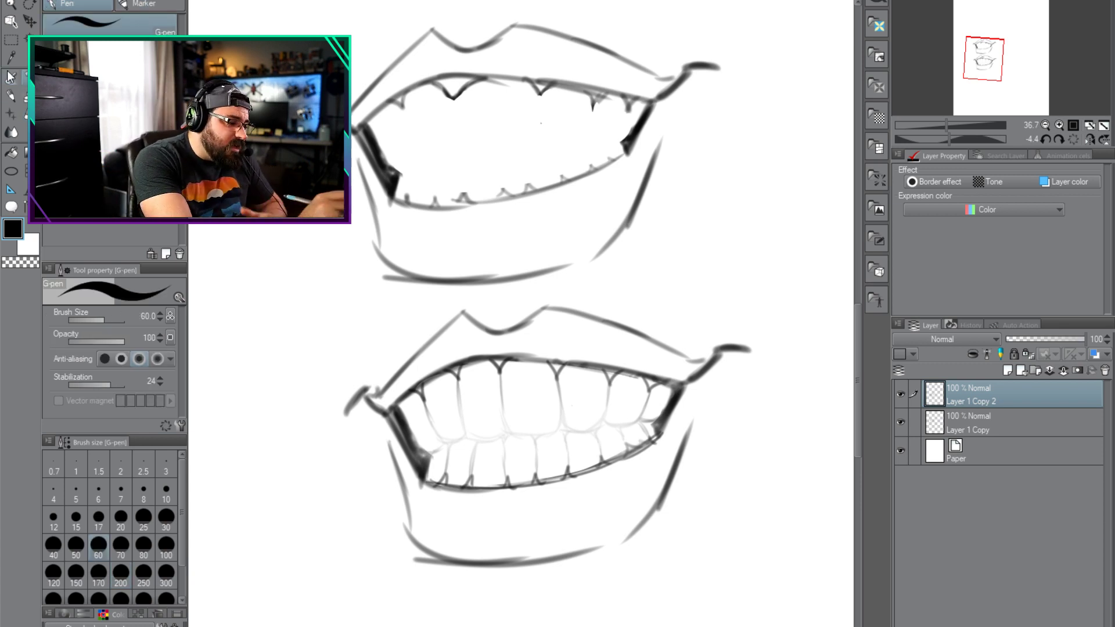
key("p")
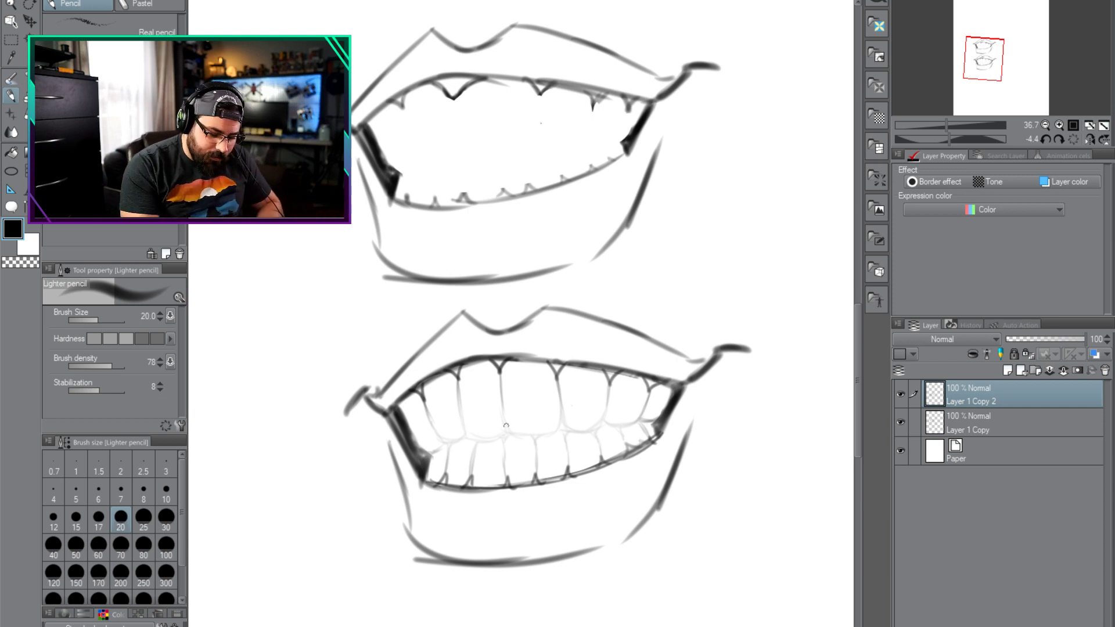
mouse_move(504, 425)
left_mouse_down()
mouse_move(524, 441)
mouse_move(557, 435)
mouse_move(561, 415)
mouse_move(553, 434)
mouse_move(562, 416)
mouse_move(594, 428)
mouse_move(579, 431)
mouse_move(604, 415)
mouse_move(632, 424)
mouse_move(605, 417)
mouse_move(628, 424)
mouse_move(645, 399)
mouse_move(662, 431)
left_mouse_up()
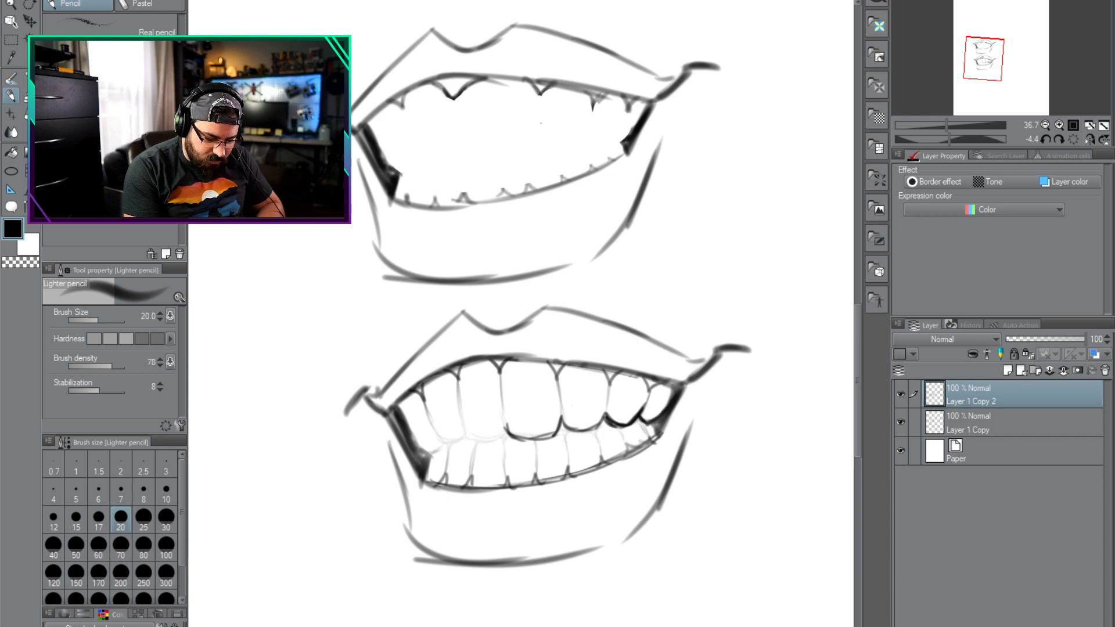
mouse_move(470, 436)
left_mouse_down()
mouse_move(481, 437)
mouse_move(439, 435)
mouse_move(430, 451)
mouse_move(436, 430)
mouse_move(450, 434)
left_mouse_up()
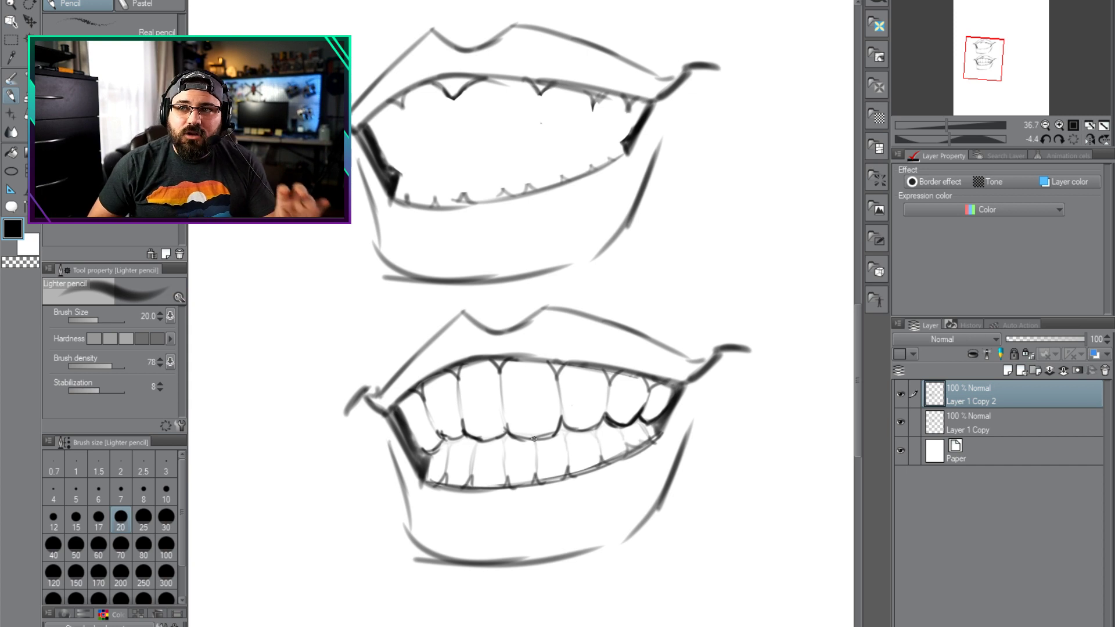
mouse_move(427, 140)
left_mouse_down()
mouse_move(434, 168)
mouse_move(450, 165)
mouse_move(495, 119)
left_mouse_up()
mouse_move(495, 119)
left_mouse_down()
mouse_move(501, 163)
mouse_move(505, 134)
left_mouse_up()
mouse_move(513, 159)
left_mouse_down()
mouse_move(522, 112)
mouse_move(536, 153)
left_mouse_up()
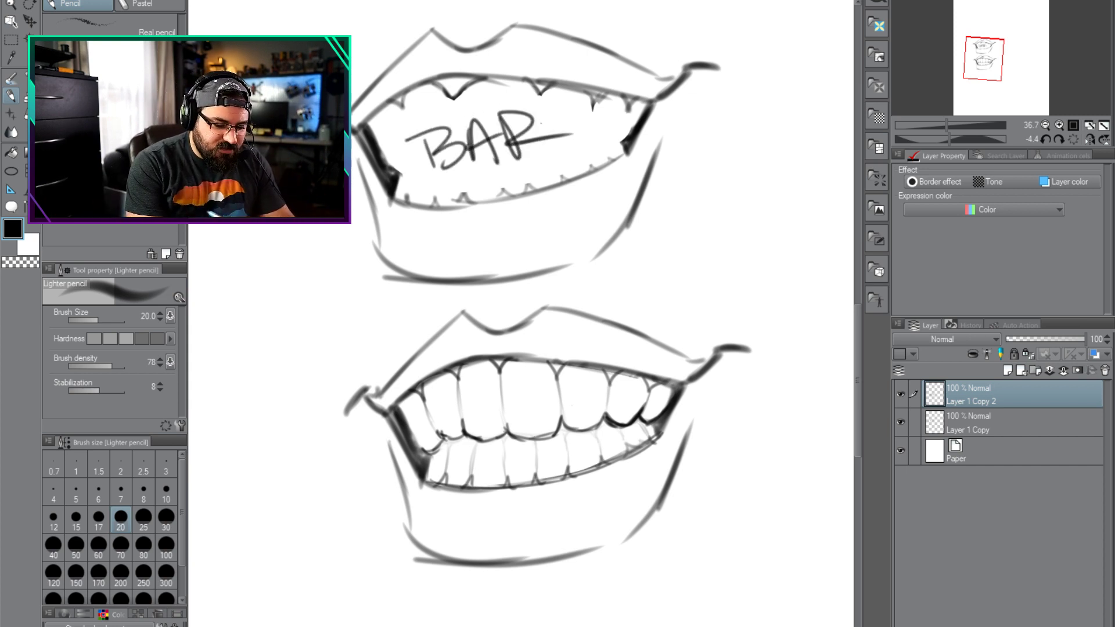
left_click_drag(416, 186, 614, 152)
left_click_drag(378, 125, 621, 111)
left_click_drag(407, 157, 572, 135)
left_click_drag(481, 191, 500, 166)
key("ctrl+z")
key("ctrl+z")
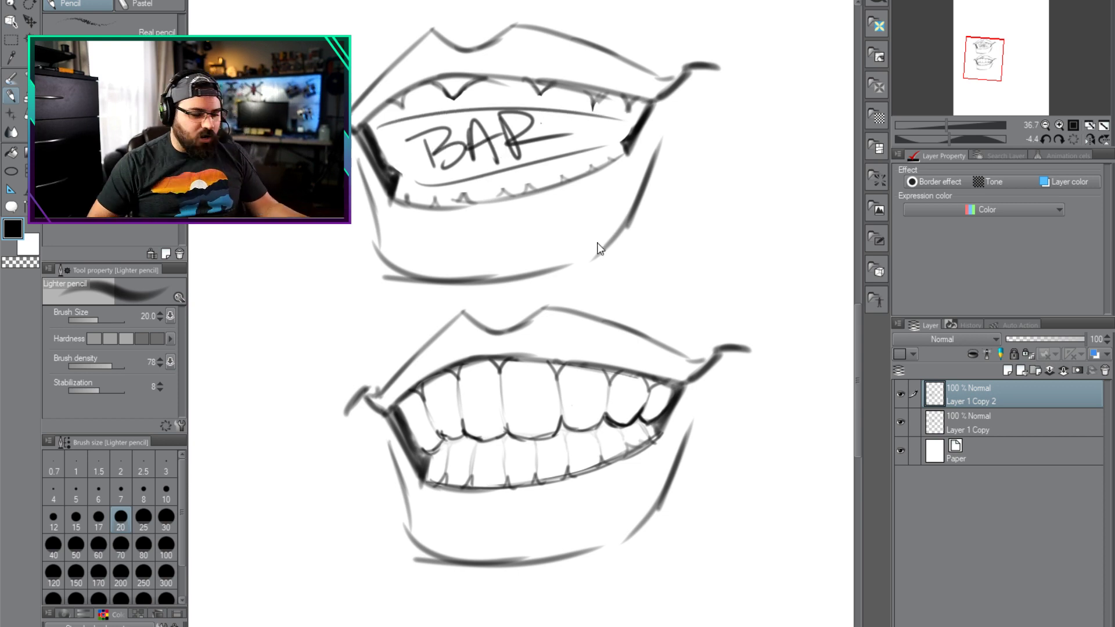
key("ctrl+z")
key("ctrl+z")
key("ctrl+z")
key("ctrl+z")
key("ctrl+z")
key("ctrl+z")
key("ctrl+z")
key("ctrl+z")
key("ctrl+z")
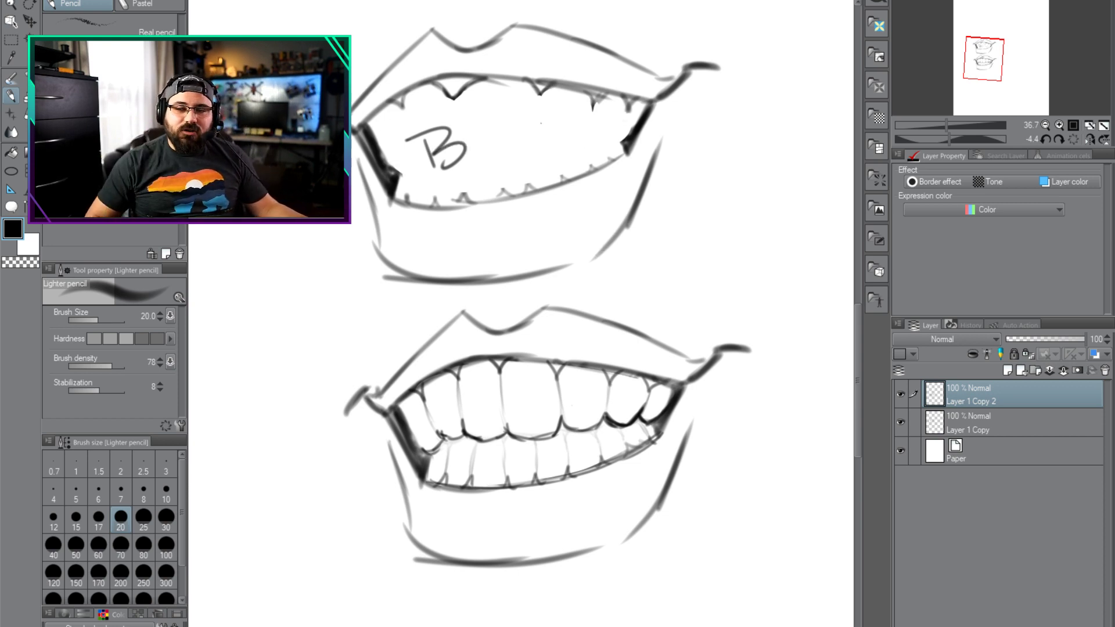
key("ctrl+z")
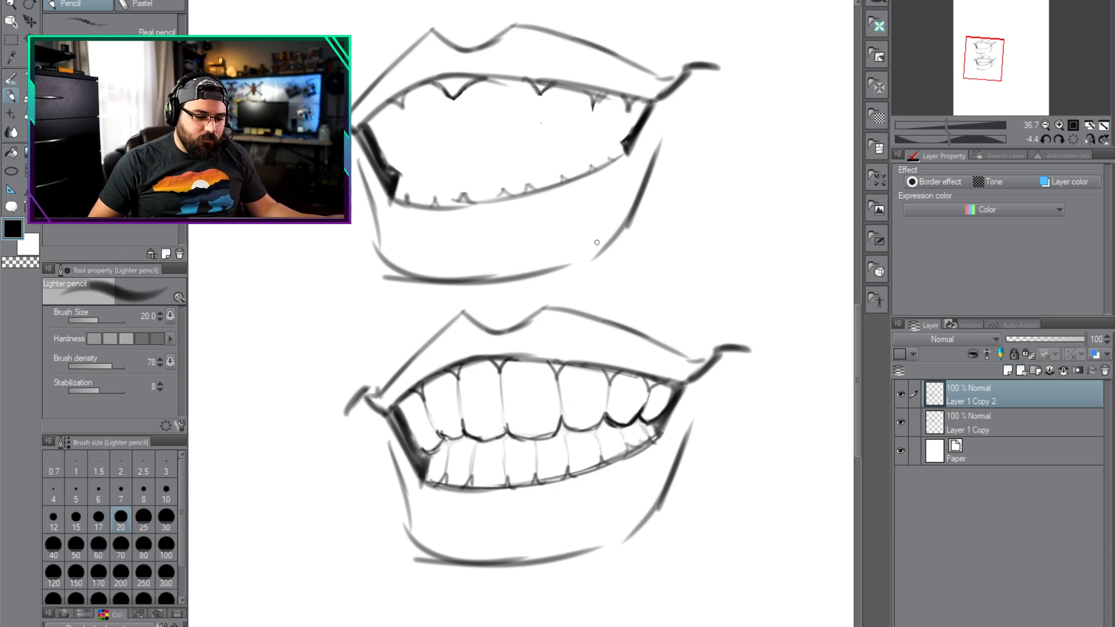